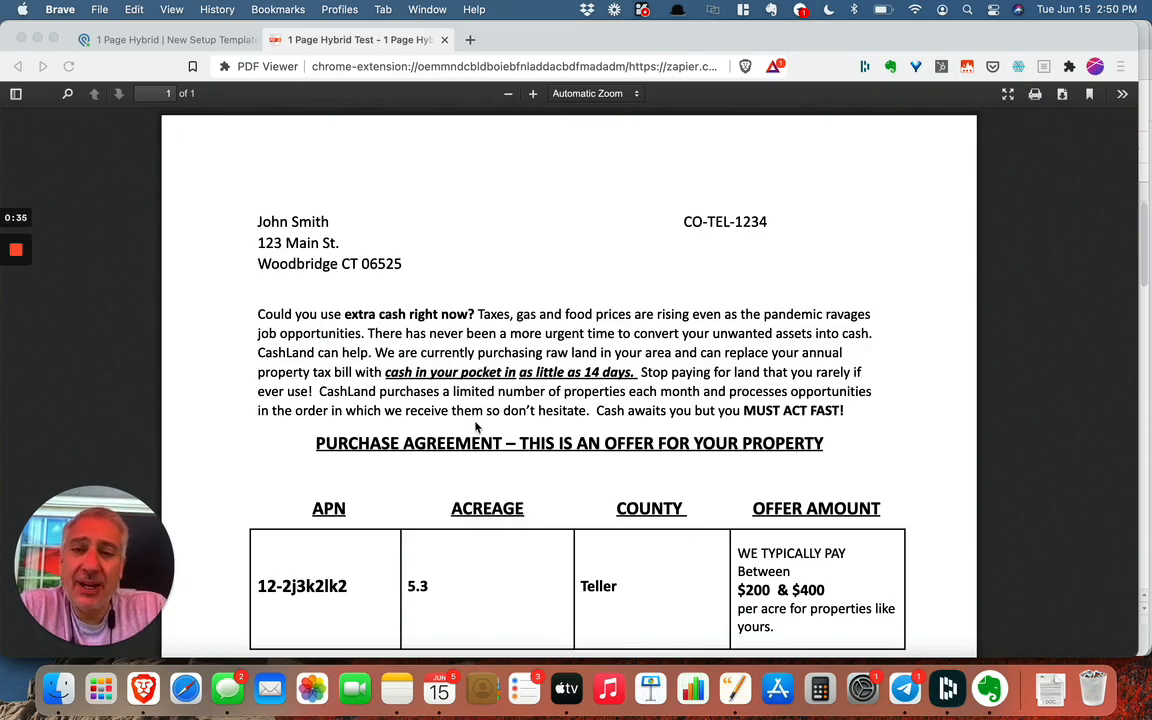
- Review the sample 1 Page Hybrid letter, including its offer table and contingency terms, and close the PDF
scroll(431, 385, "down", 5)
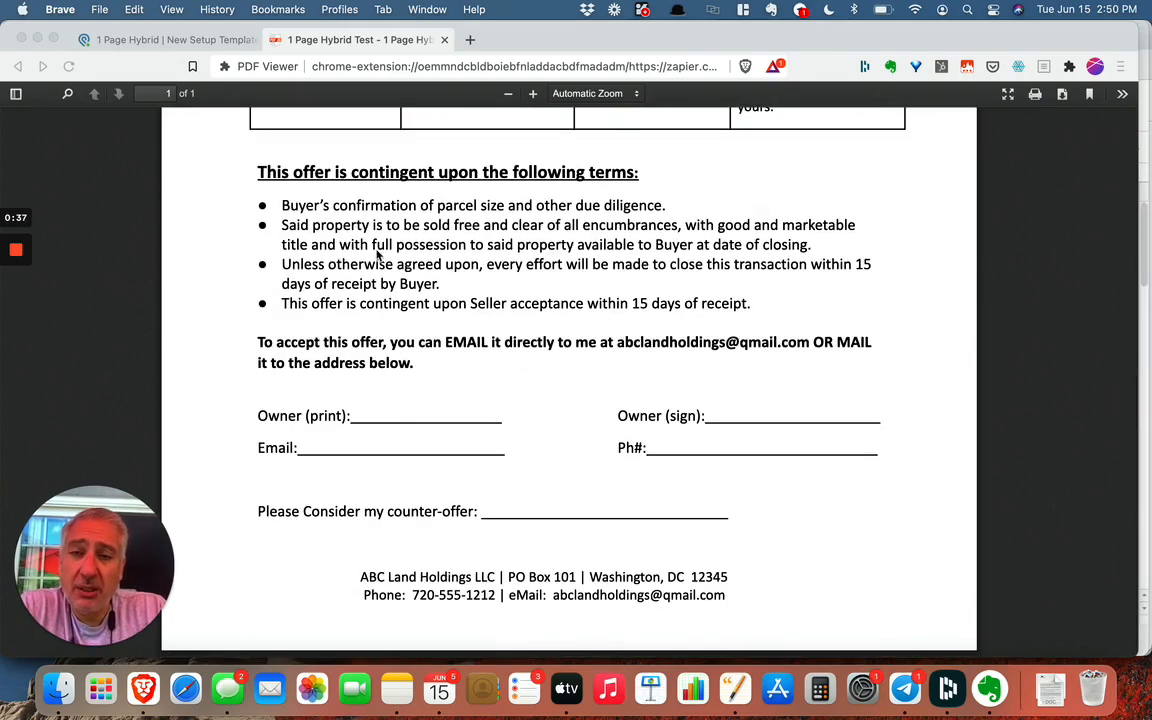
scroll(386, 339, "up", 5)
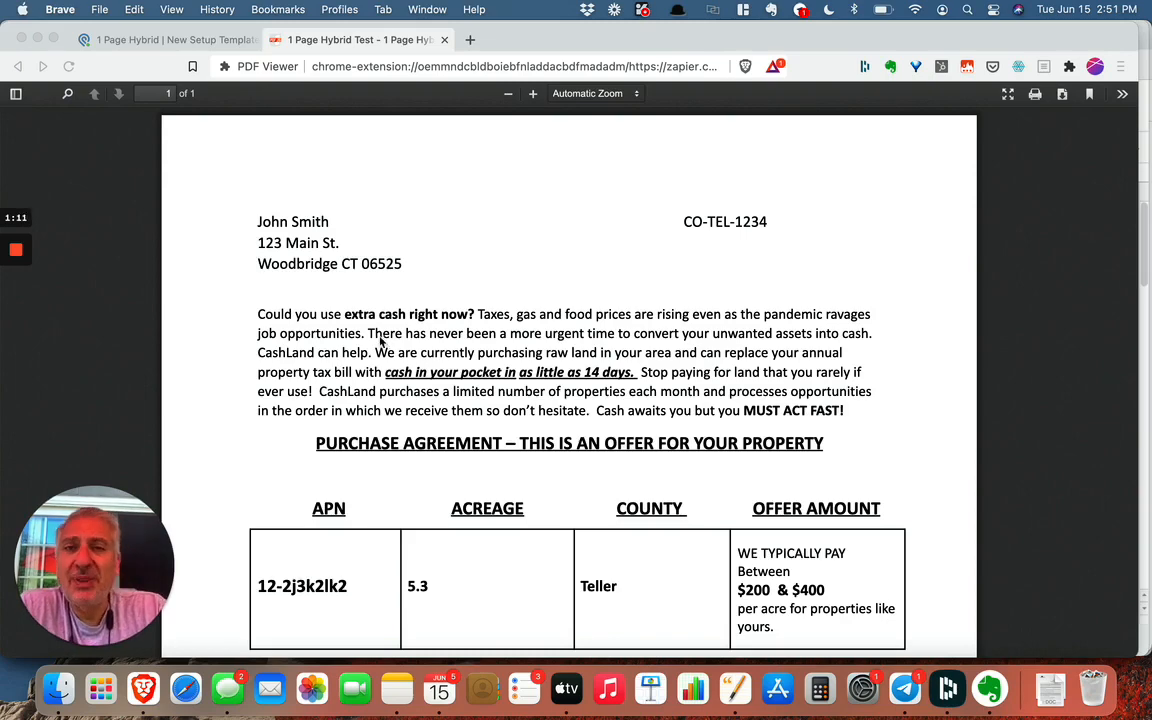
scroll(436, 452, "down", 3)
scroll(436, 452, "down", 2)
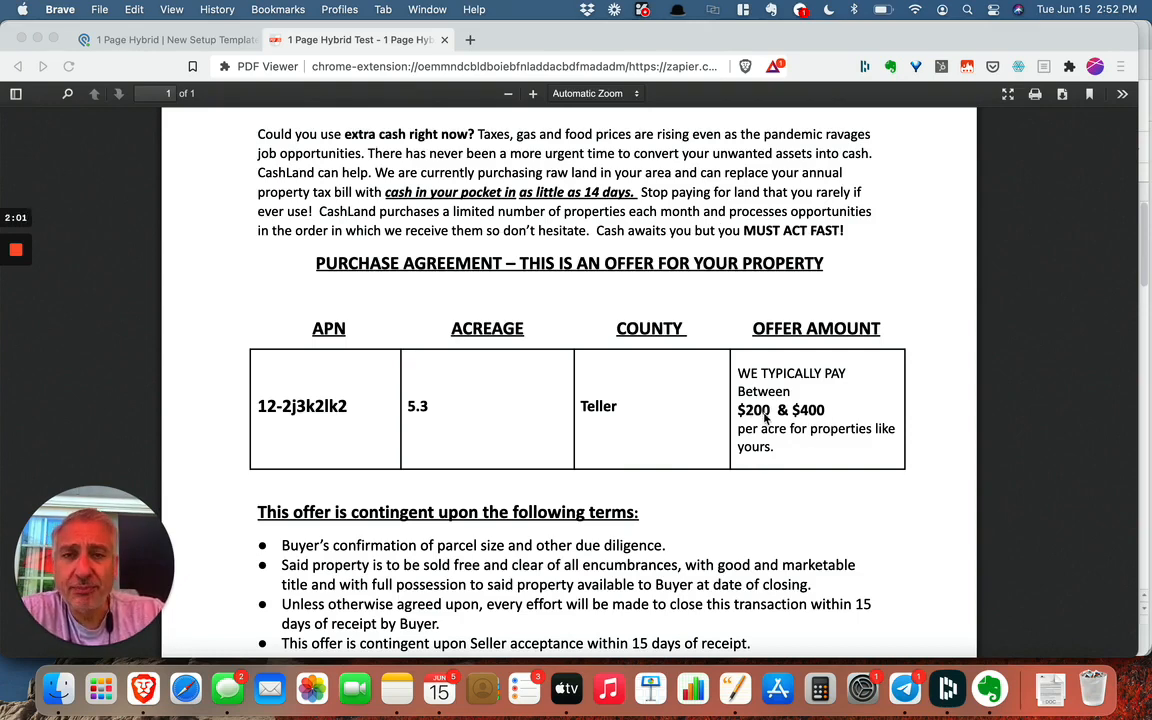
left_click(445, 40)
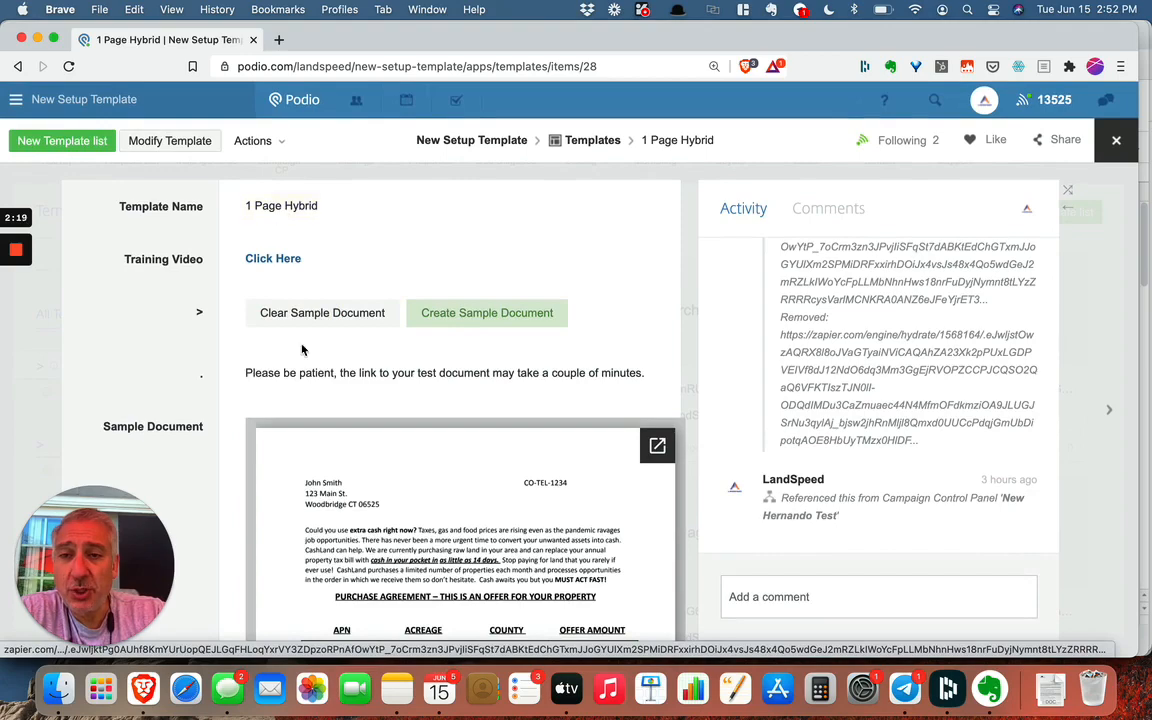
- Open the Google Drive templates folder linked from the 1 Page Hybrid item, look through its documents, and close it
scroll(181, 342, "down", 10)
scroll(201, 388, "down", 10)
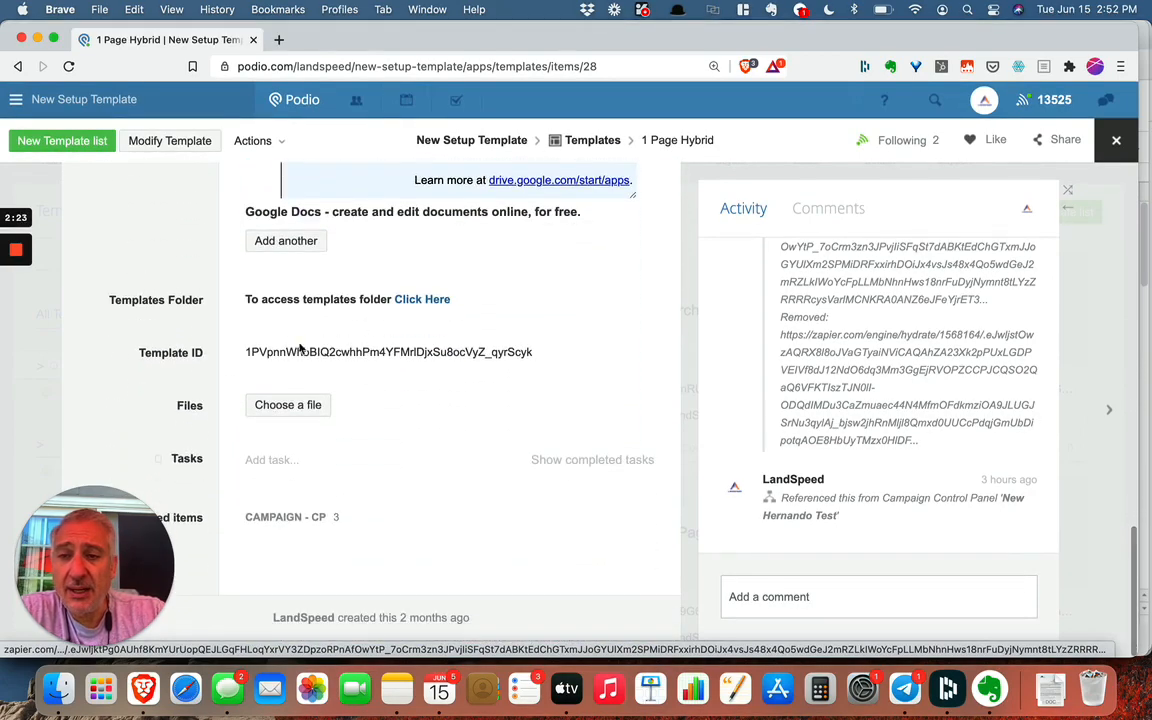
left_click(422, 300)
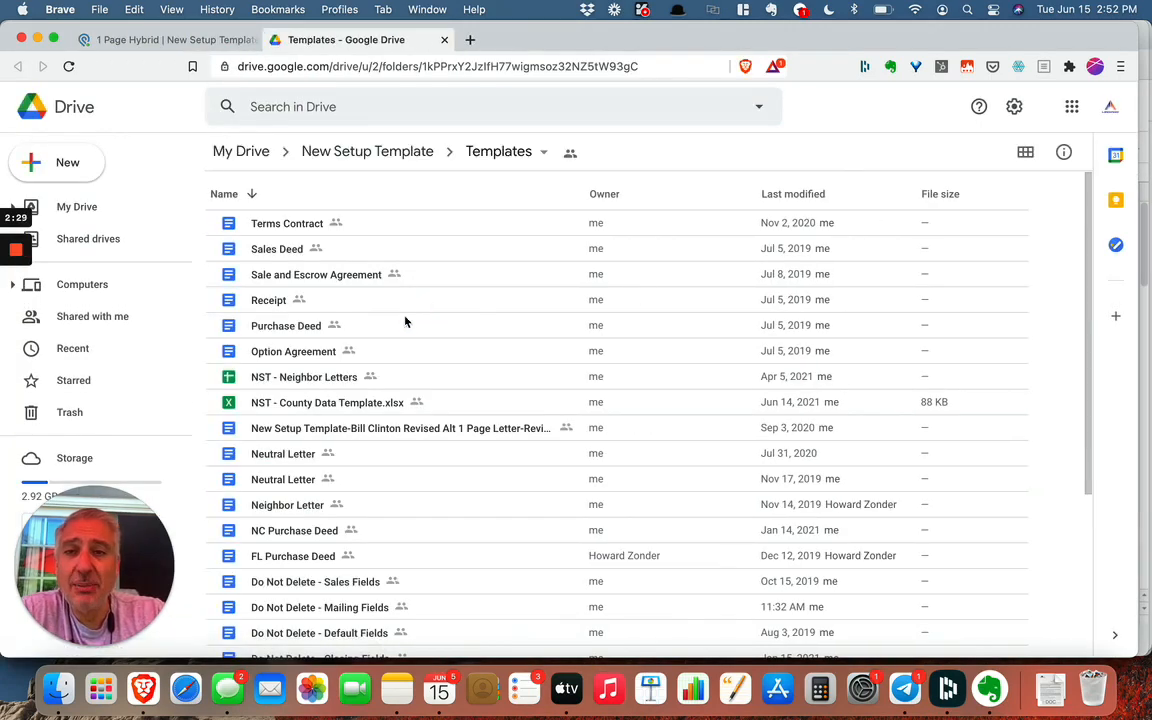
scroll(410, 400, "down", 5)
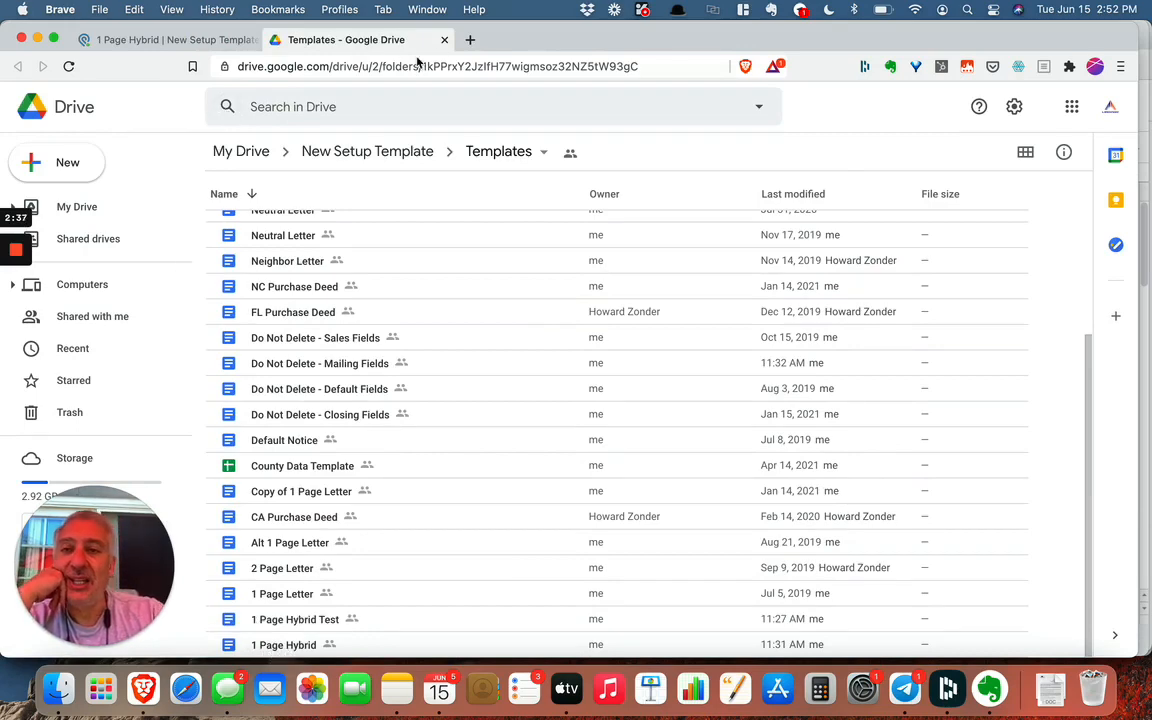
left_click(444, 40)
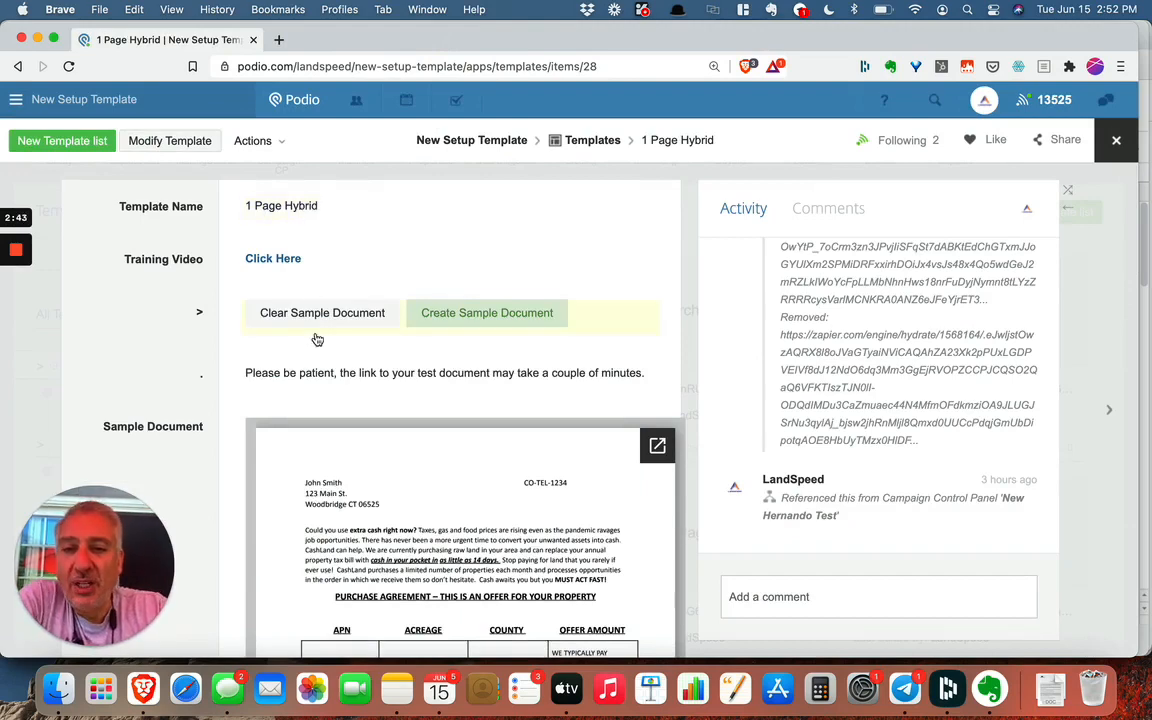
- Examine the 1 Page Hybrid item's sample document preview and its template editing section
scroll(316, 348, "down", 3)
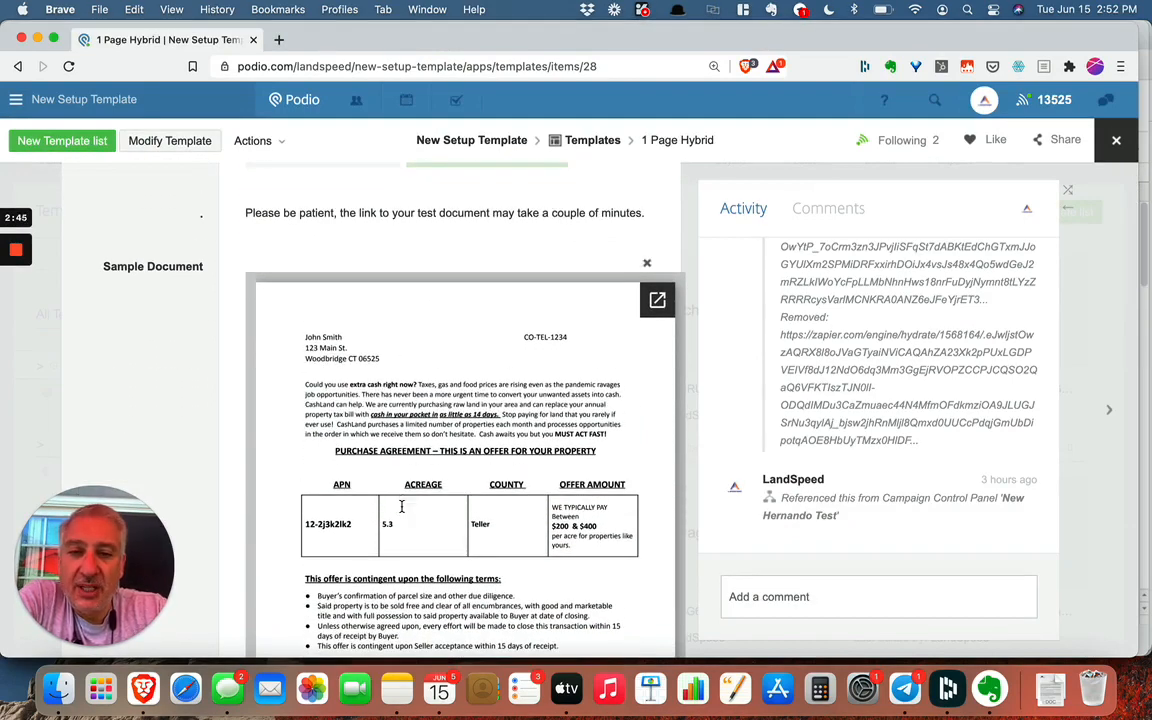
scroll(174, 399, "down", 2)
scroll(174, 399, "down", 4)
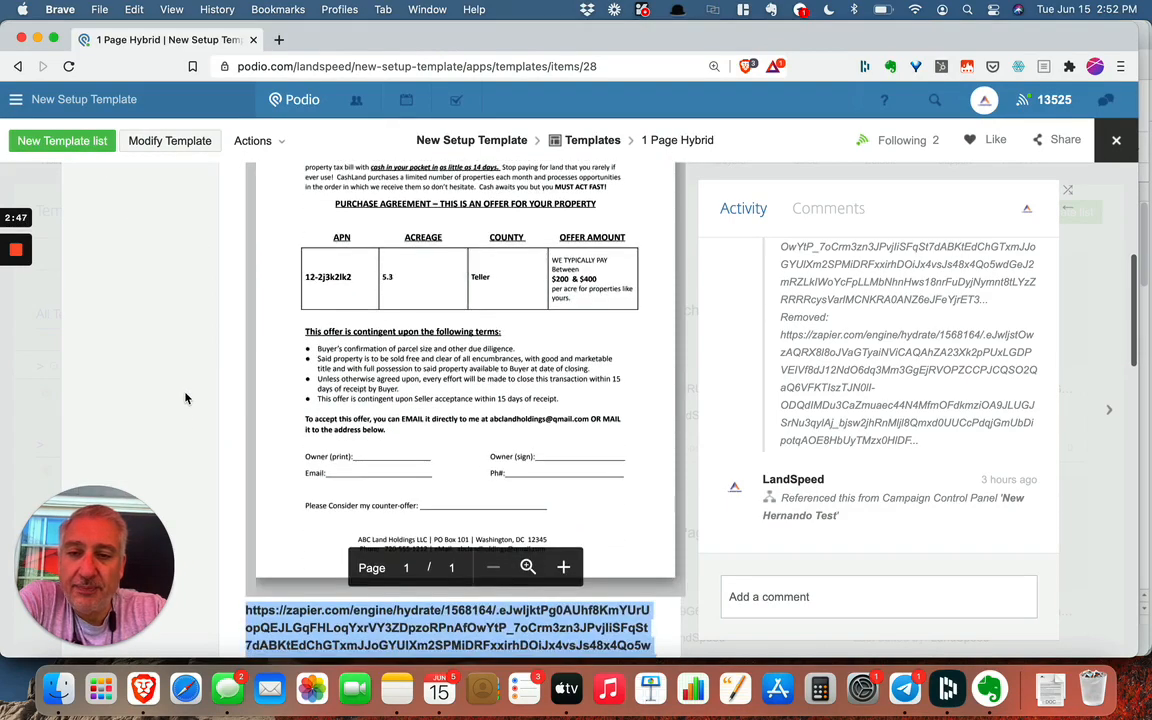
scroll(185, 396, "up", 3)
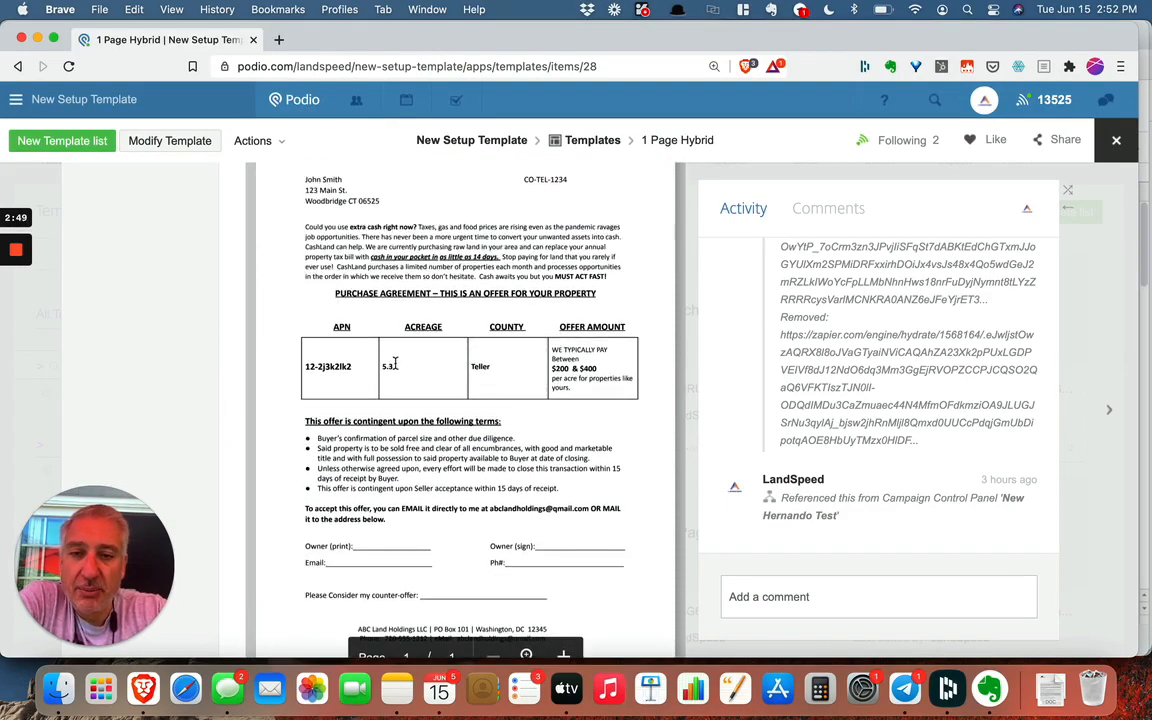
scroll(199, 364, "down", 1)
scroll(199, 364, "down", 10)
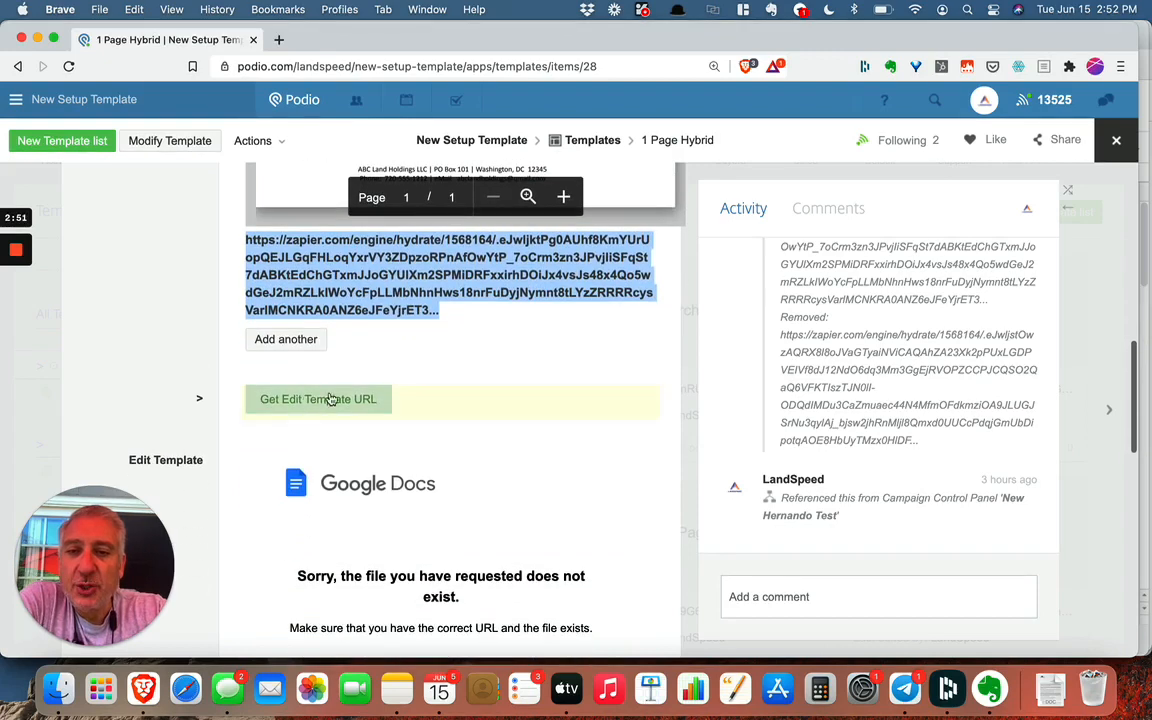
scroll(318, 443, "down", 1)
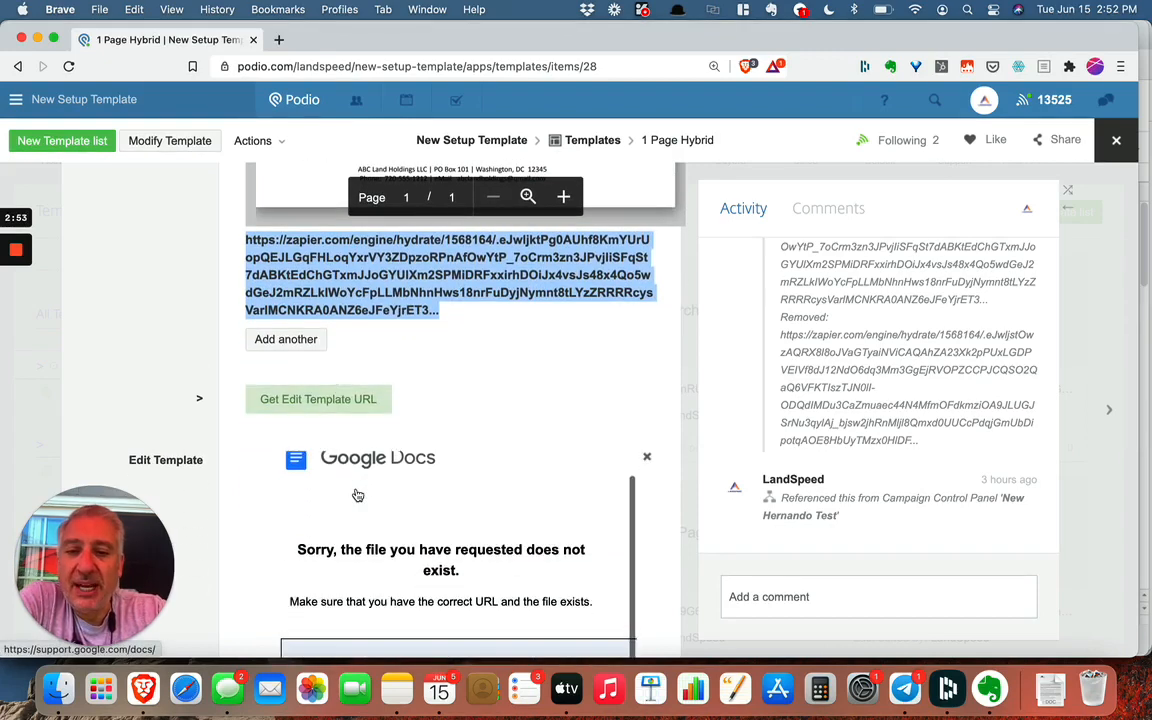
scroll(197, 340, "up", 12)
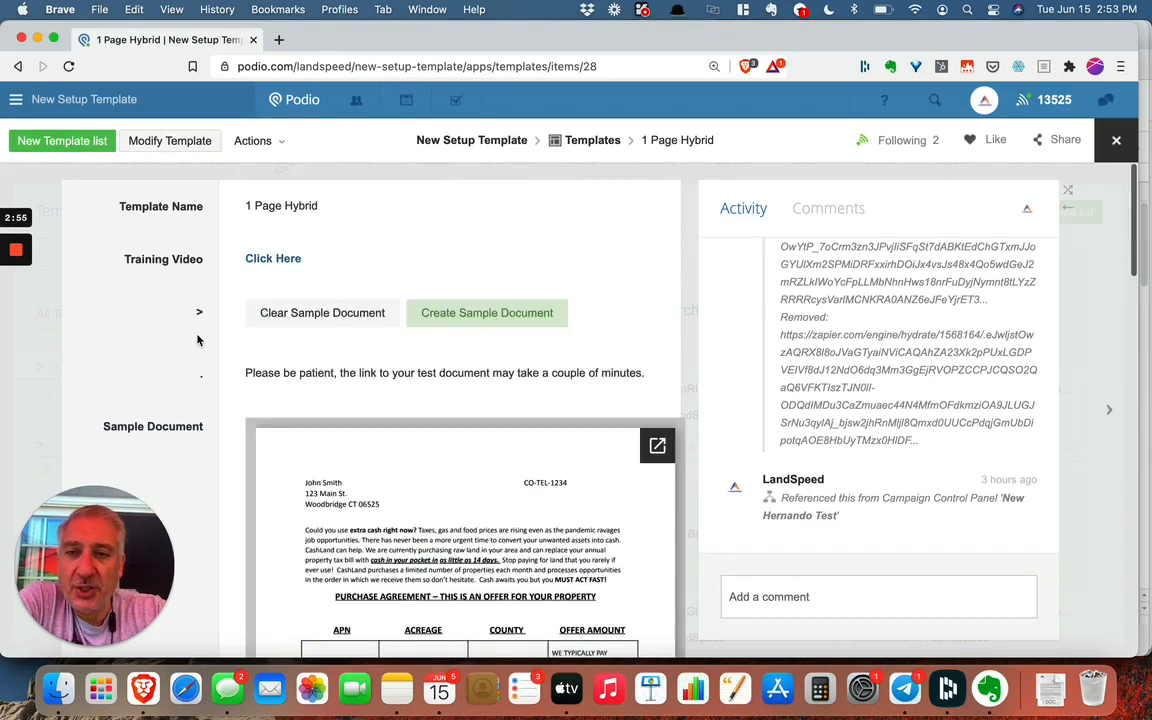
- Open the County Data Template linked on the workspace's activity page and load it in Google Sheets
left_click(590, 145)
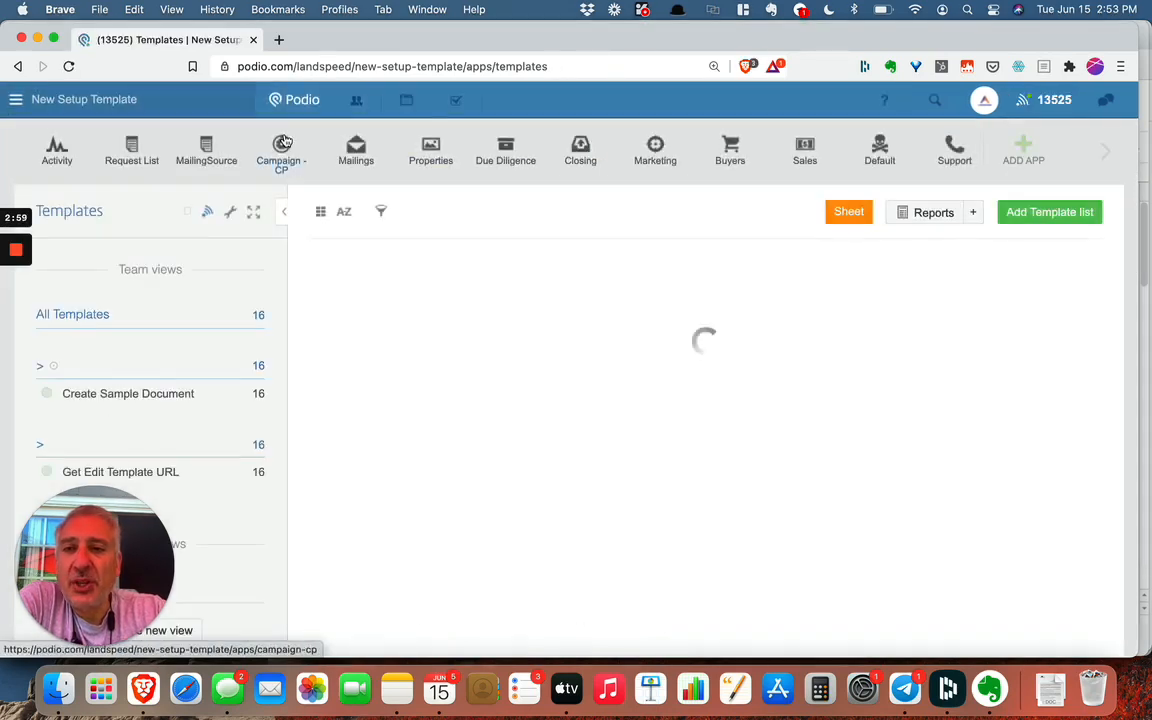
left_click(206, 146)
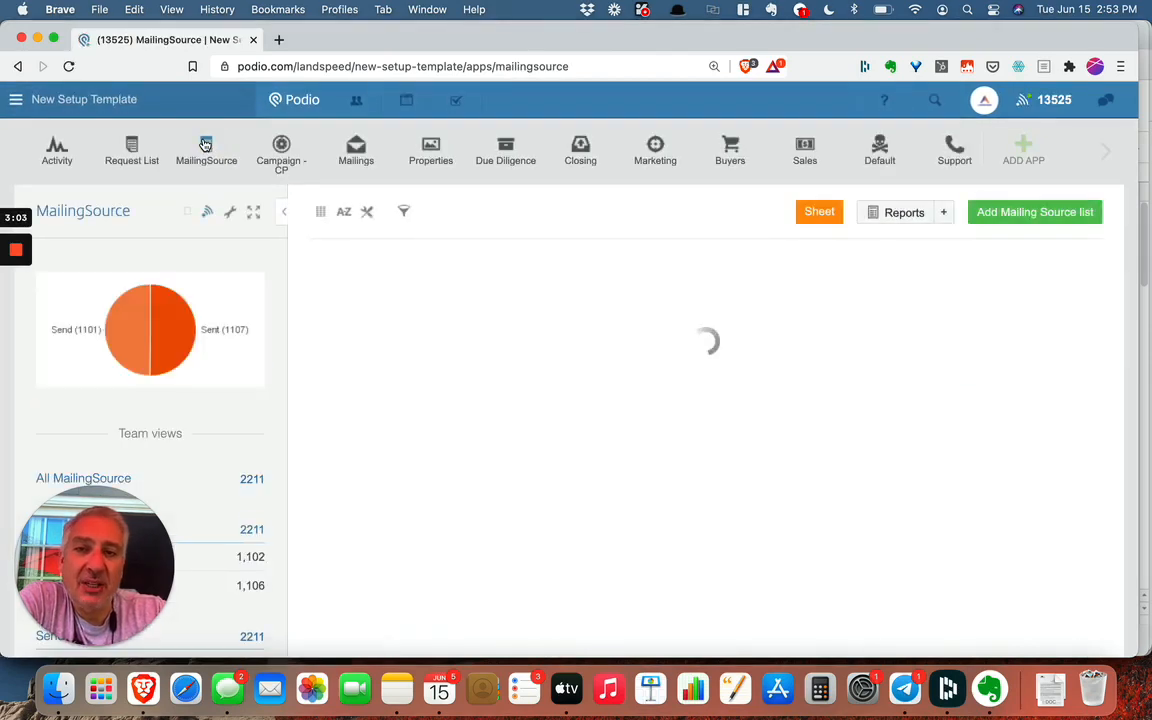
left_click(57, 146)
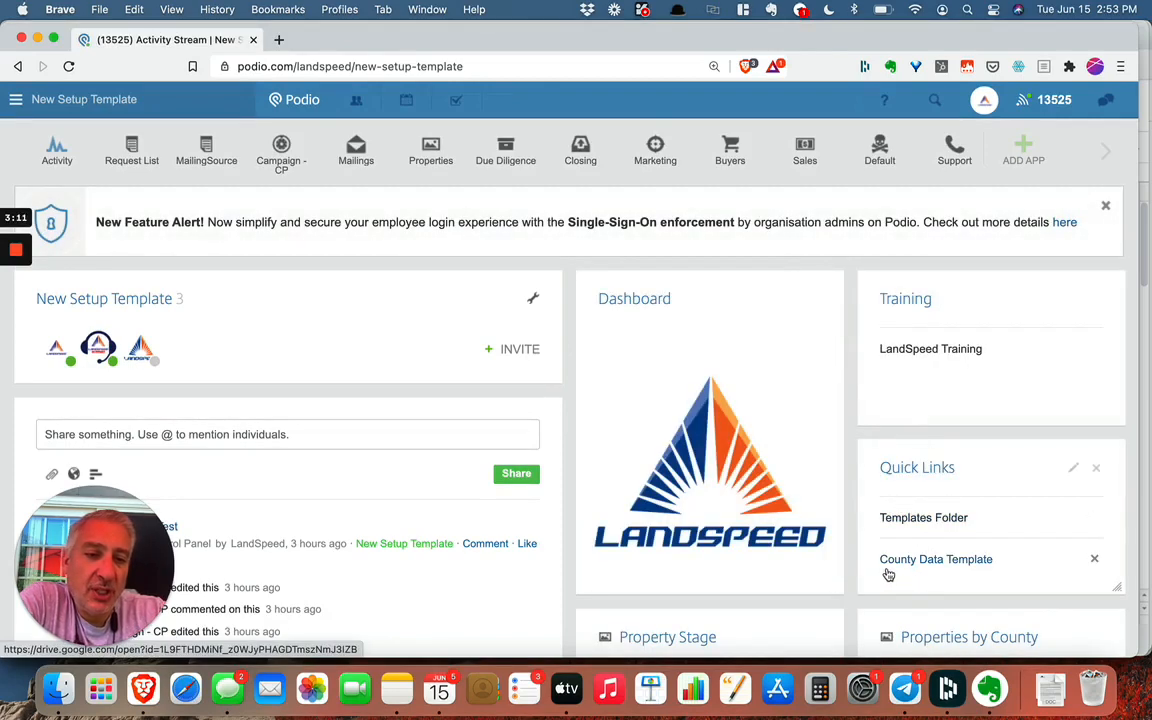
left_click(953, 566)
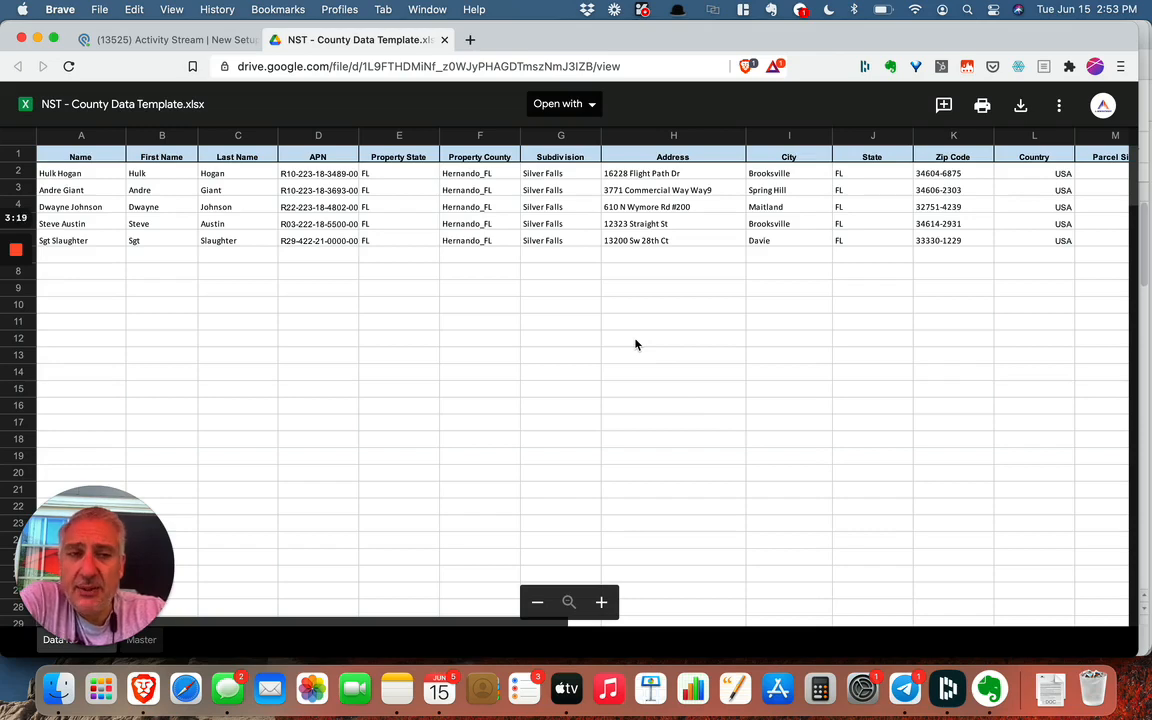
left_click(588, 107)
left_click(590, 157)
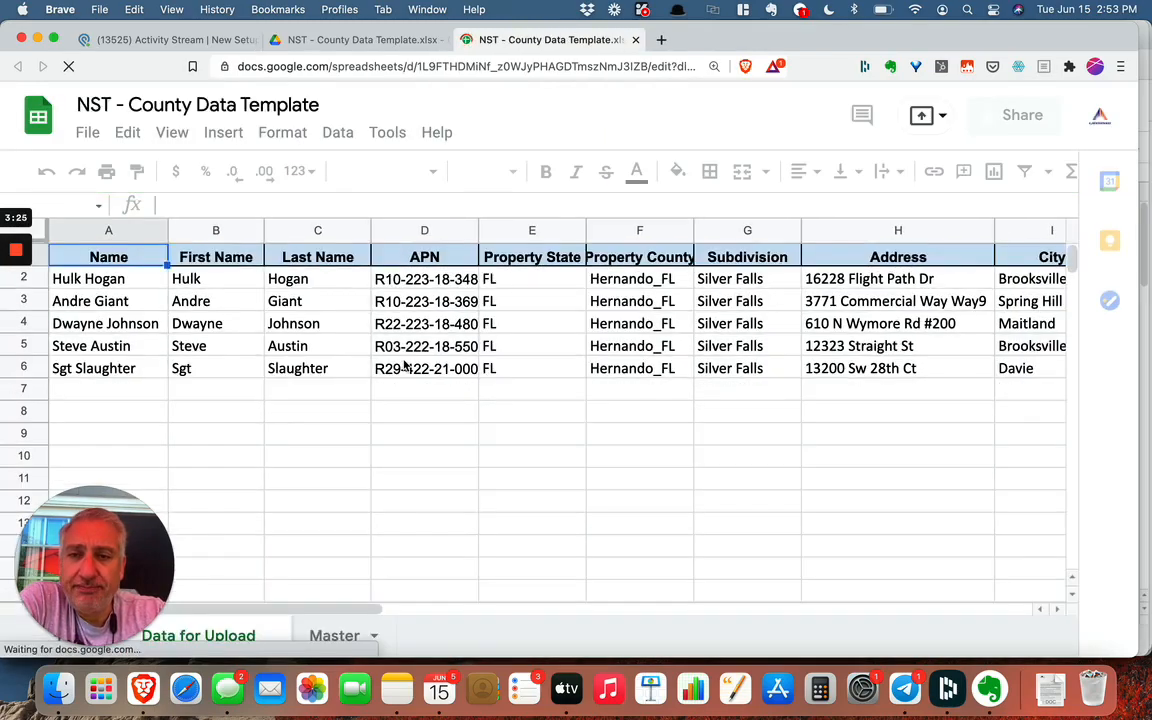
- Inspect the row 2 market price, hybrid low and high, and blind offer cells, along with the parcel size column
scroll(405, 367, "right", 15)
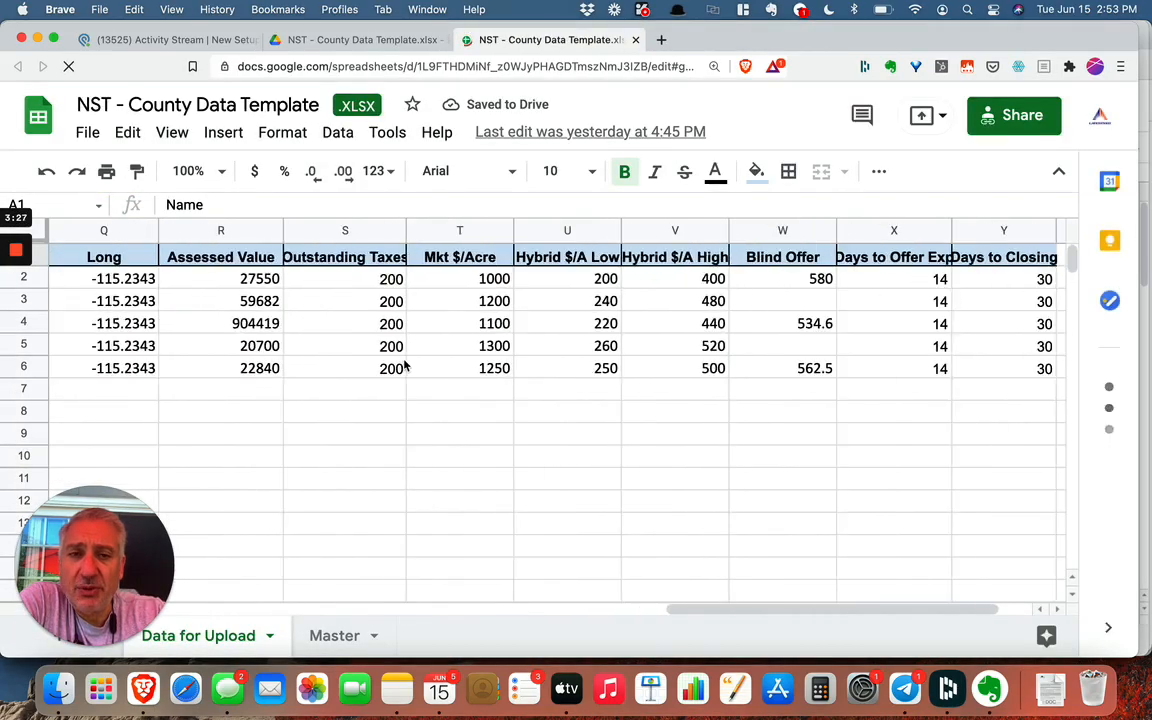
scroll(405, 367, "right", 2)
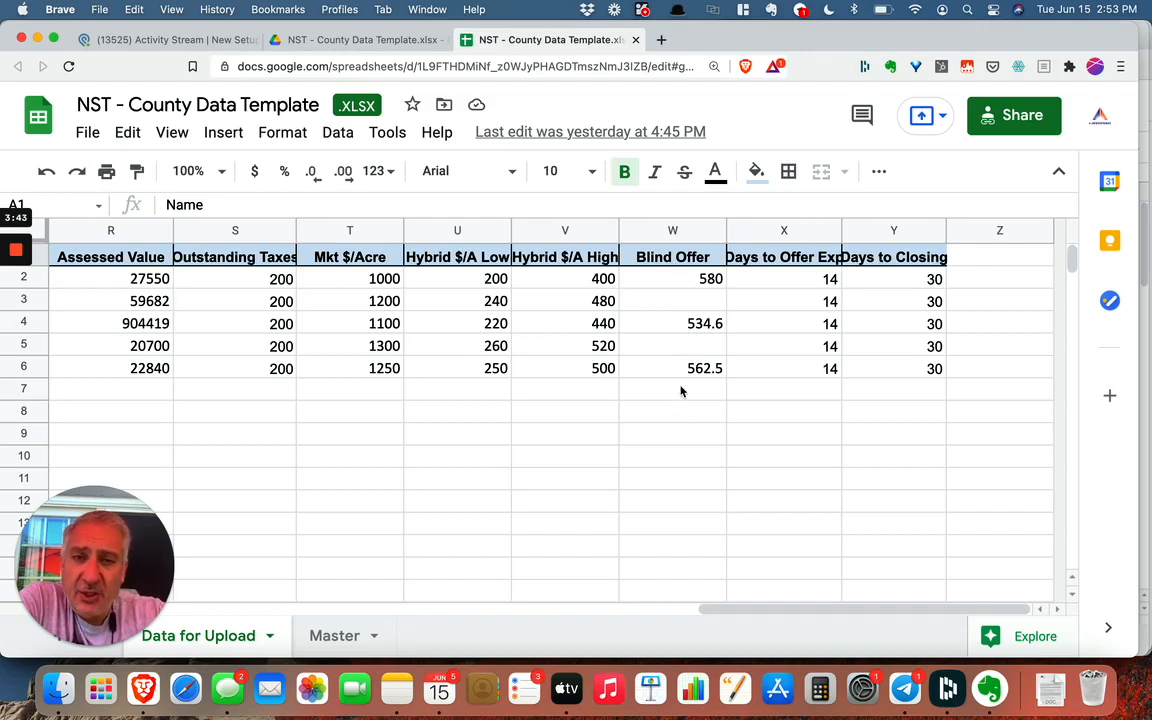
left_click(347, 280)
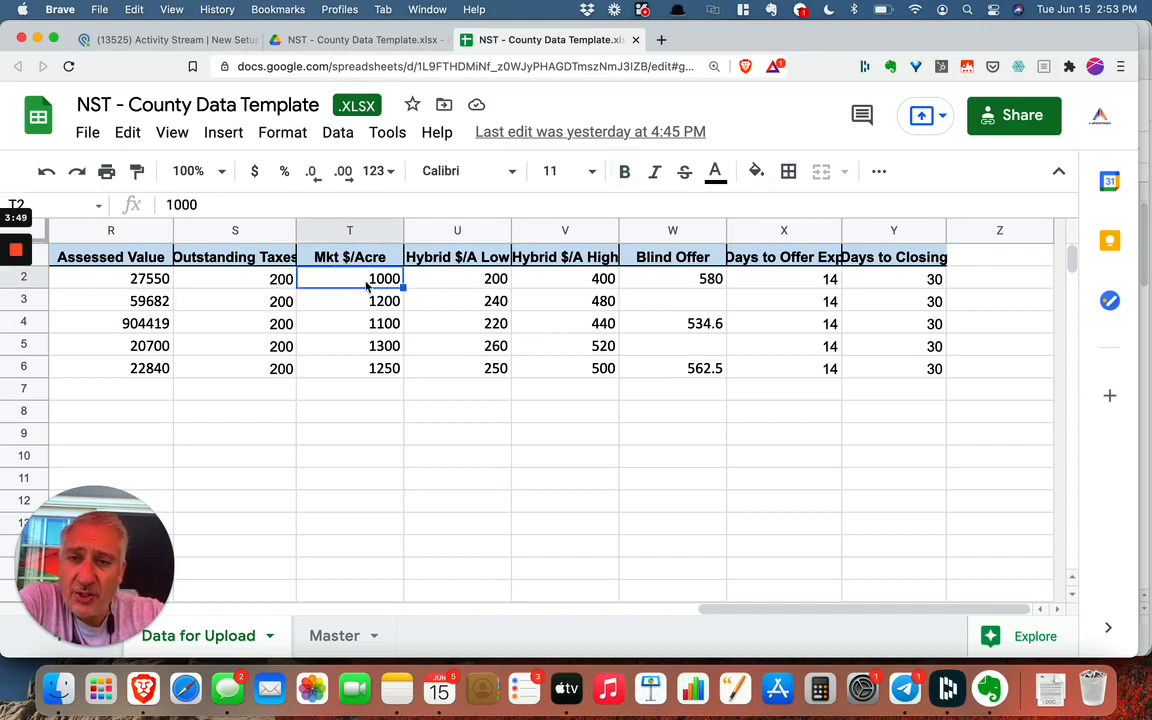
left_click(473, 285)
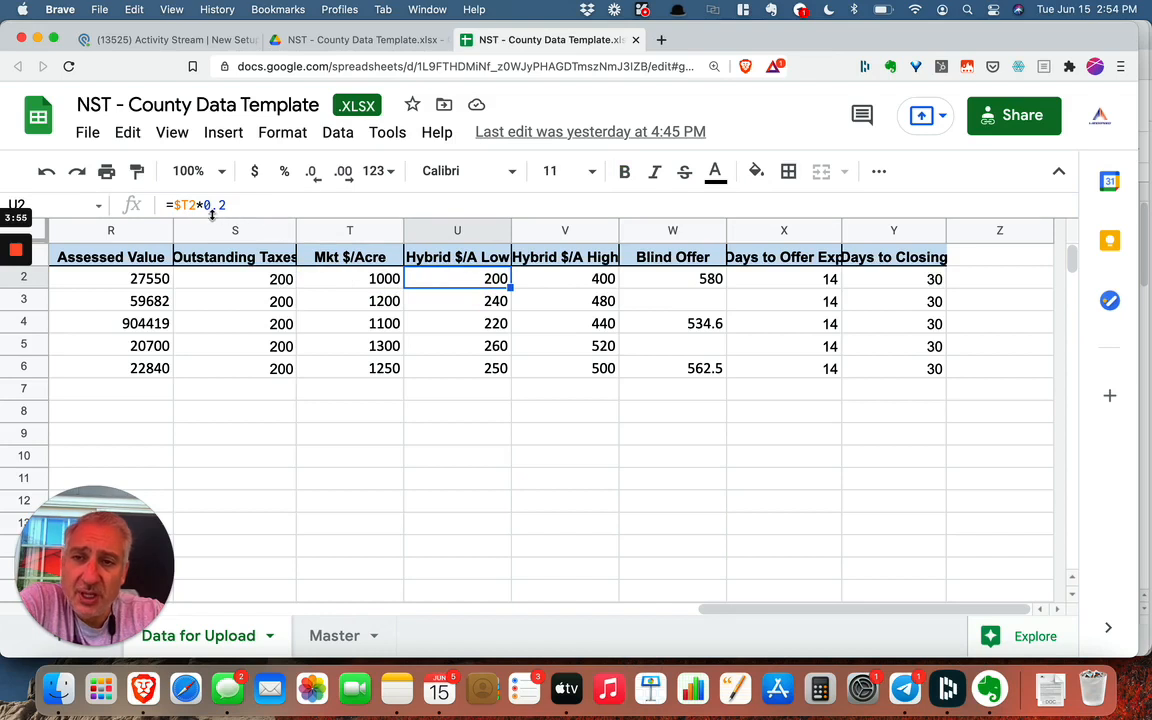
left_click(591, 282)
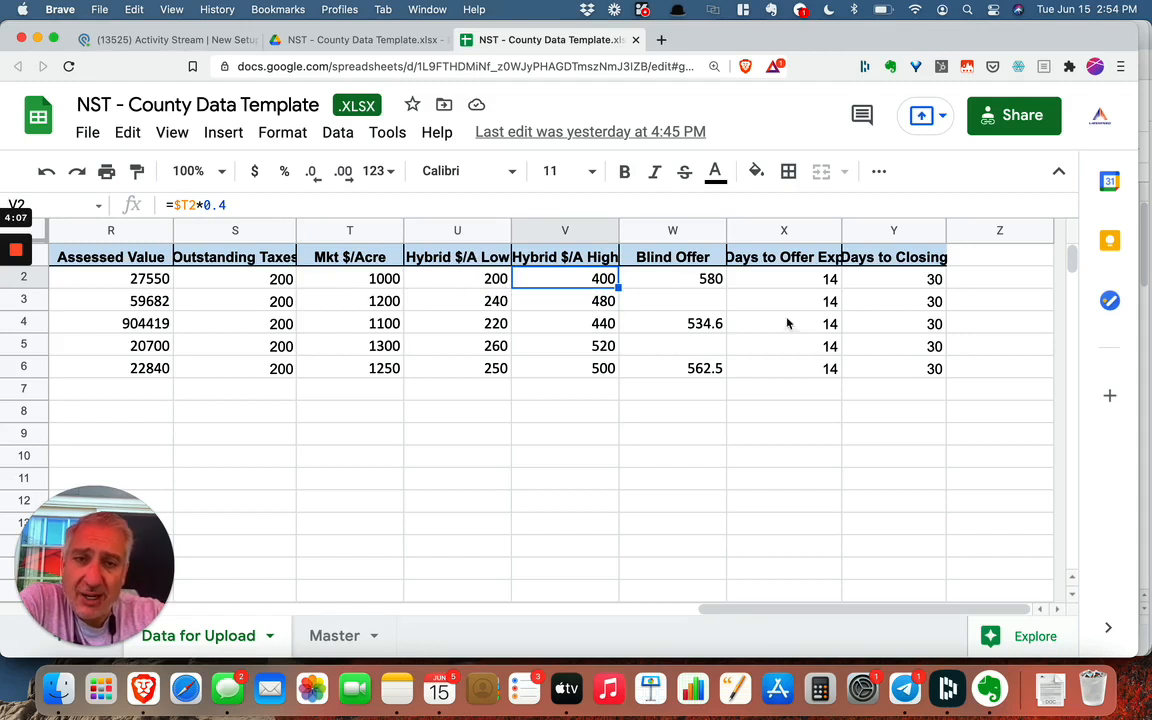
left_click(700, 281)
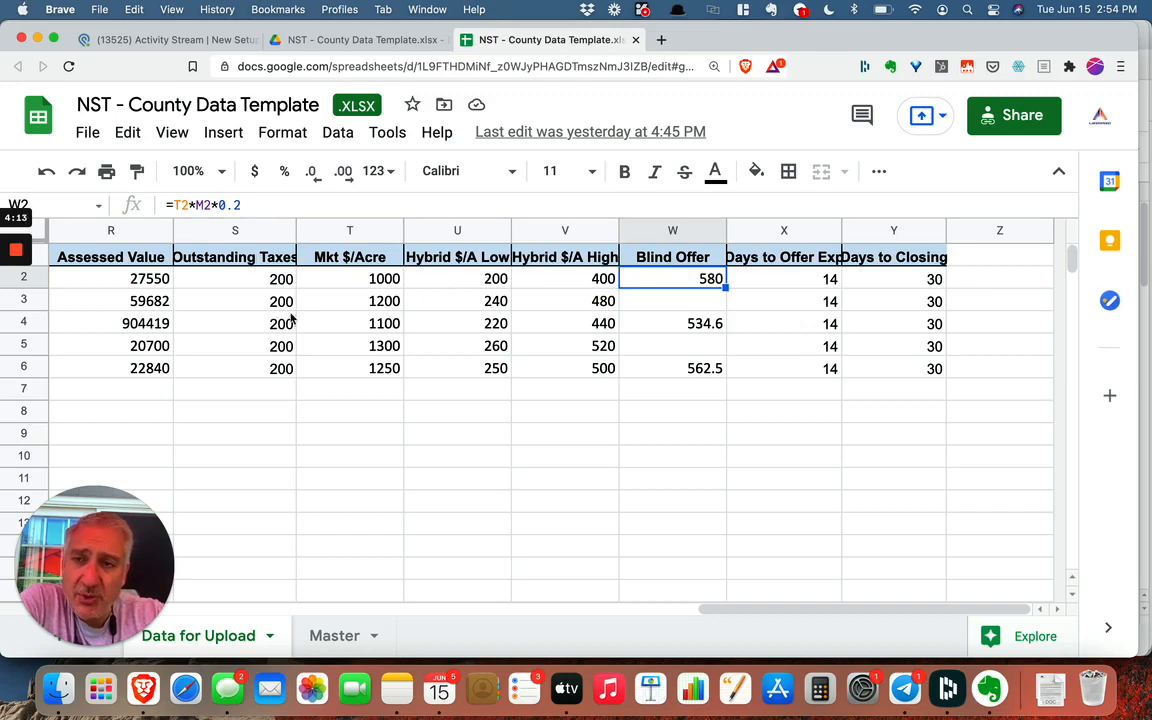
scroll(293, 319, "left", 5)
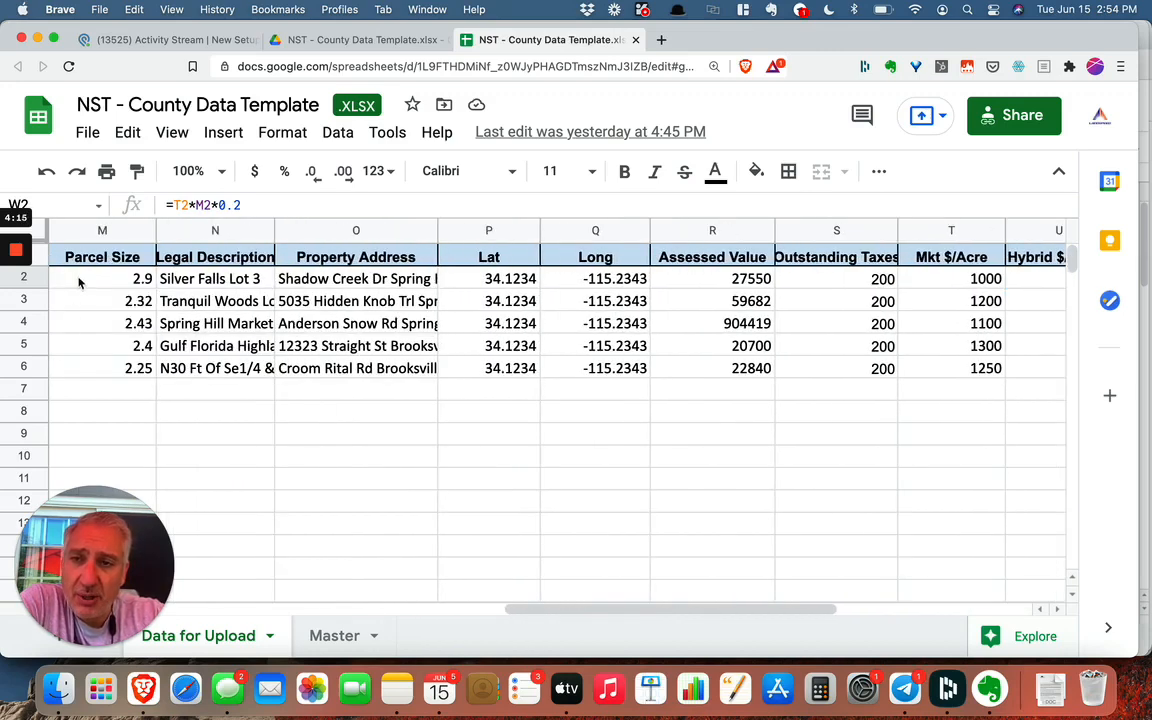
scroll(296, 330, "right", 5)
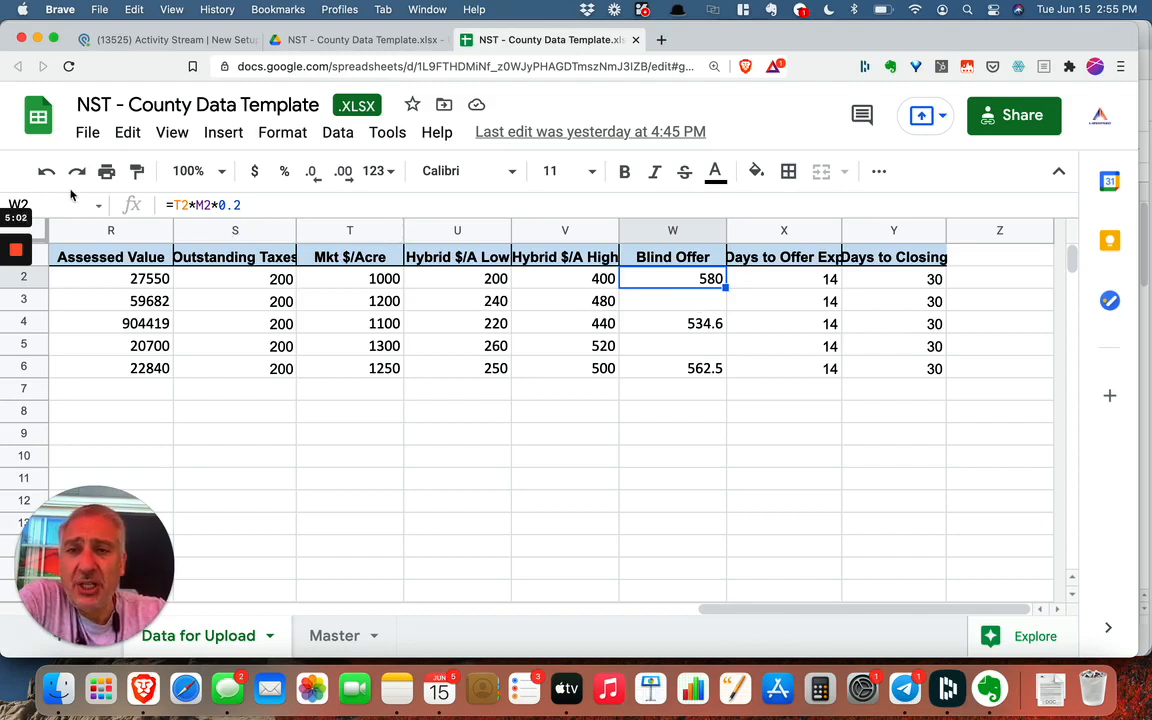
- Switch back to Podio, visit the MailingSource app, and view the connected services in the account settings
left_click(125, 39)
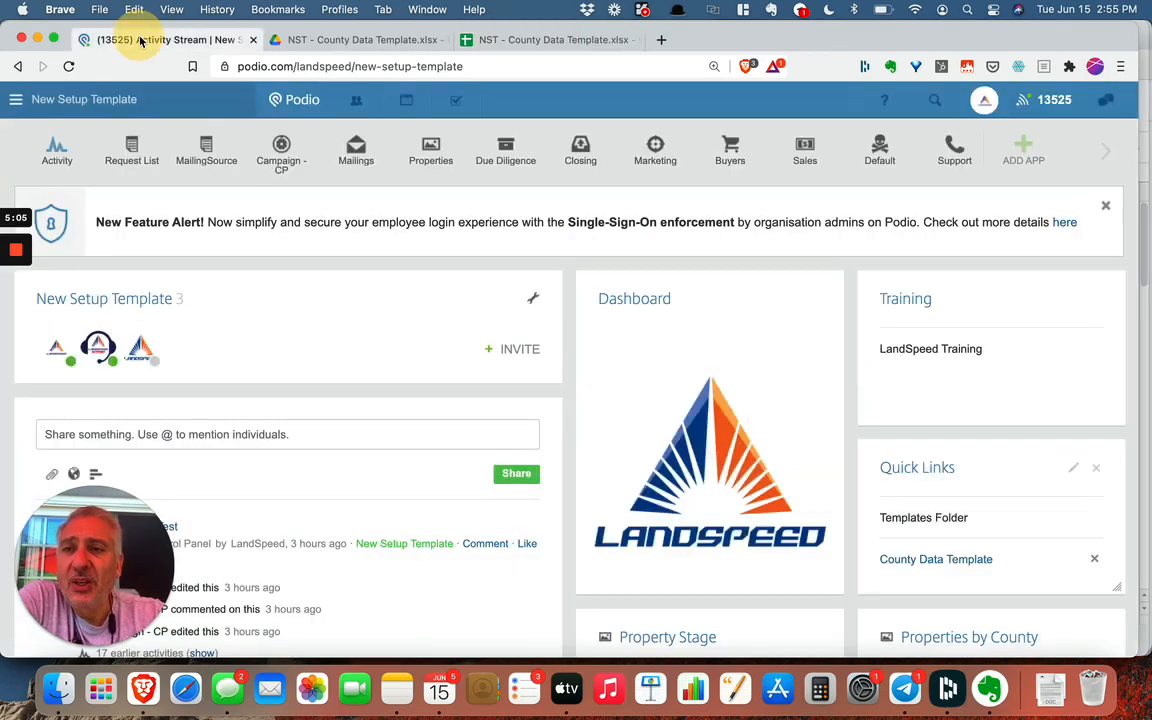
left_click(206, 148)
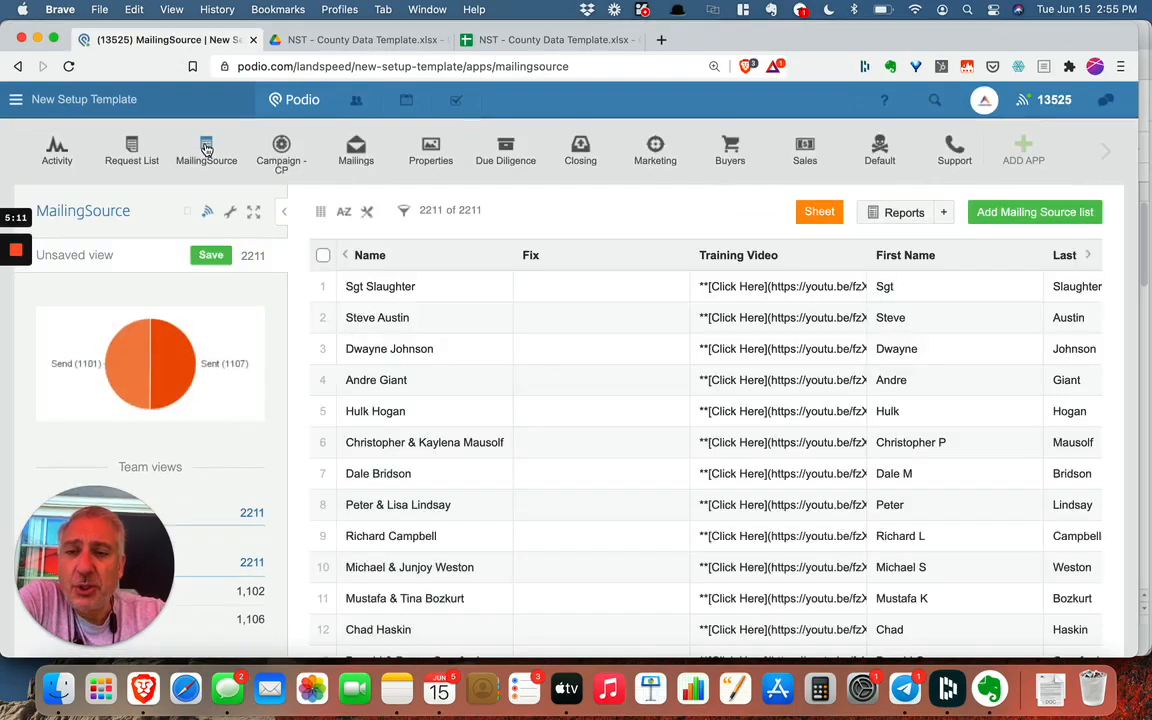
left_click(984, 101)
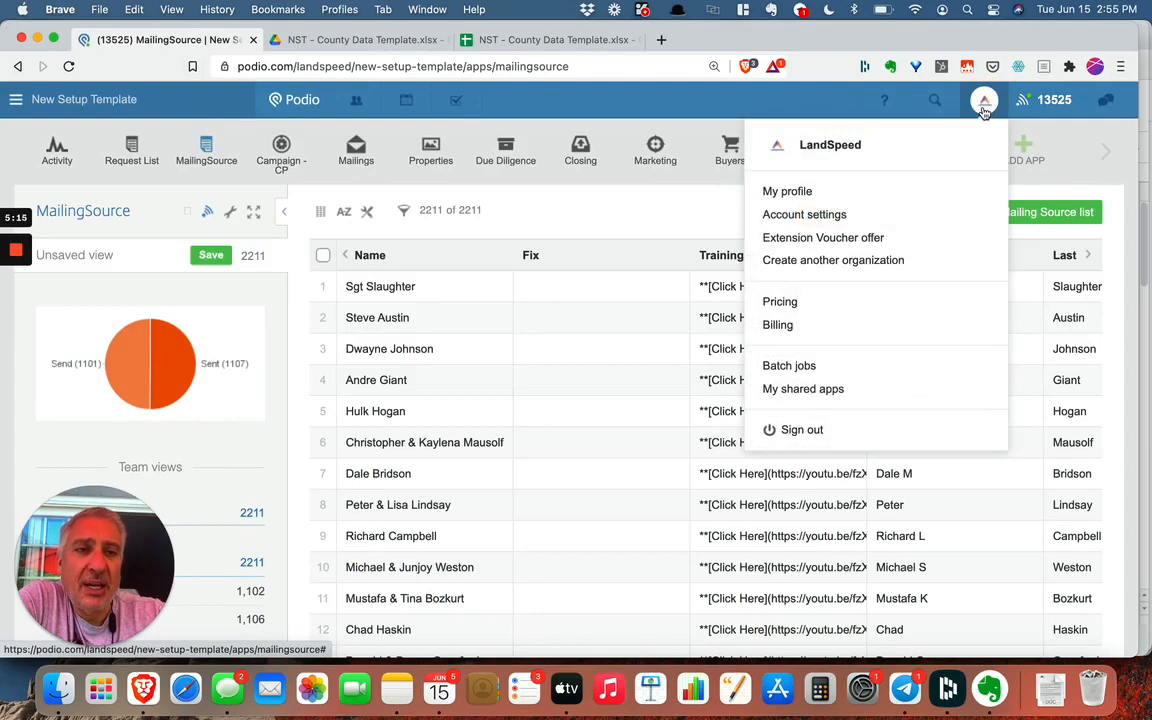
left_click(812, 214)
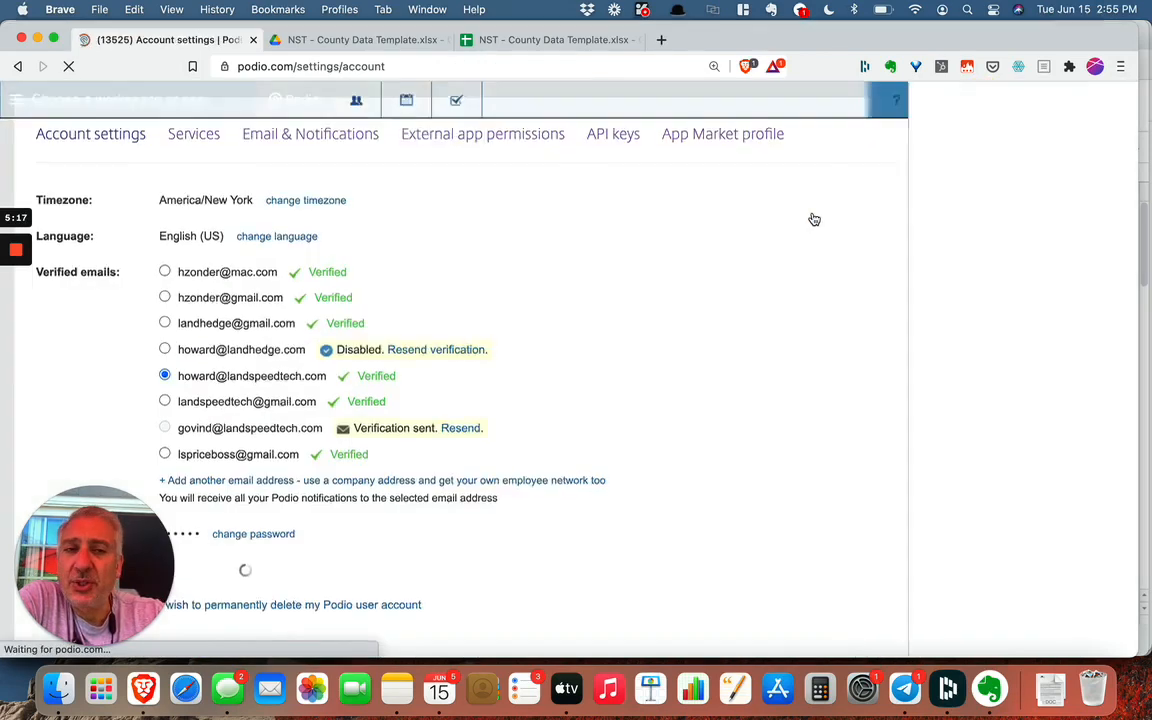
left_click(202, 172)
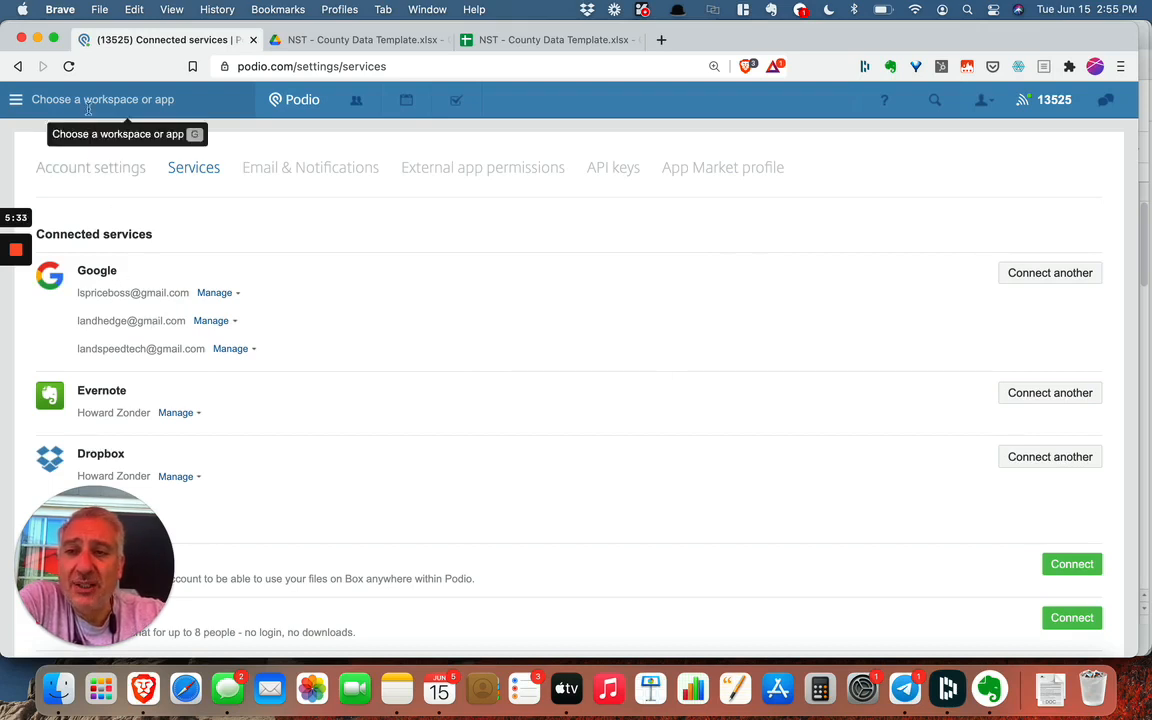
- Return to the MailingSource app and start an Excel import into it
left_click(16, 68)
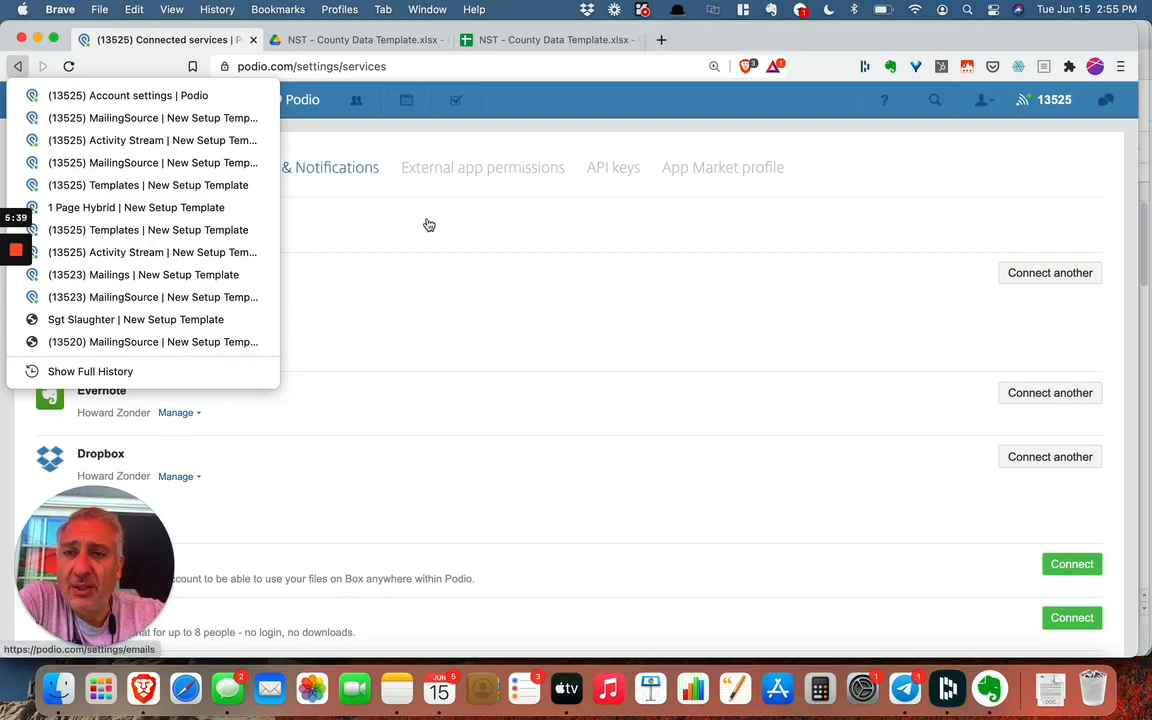
left_click(226, 118)
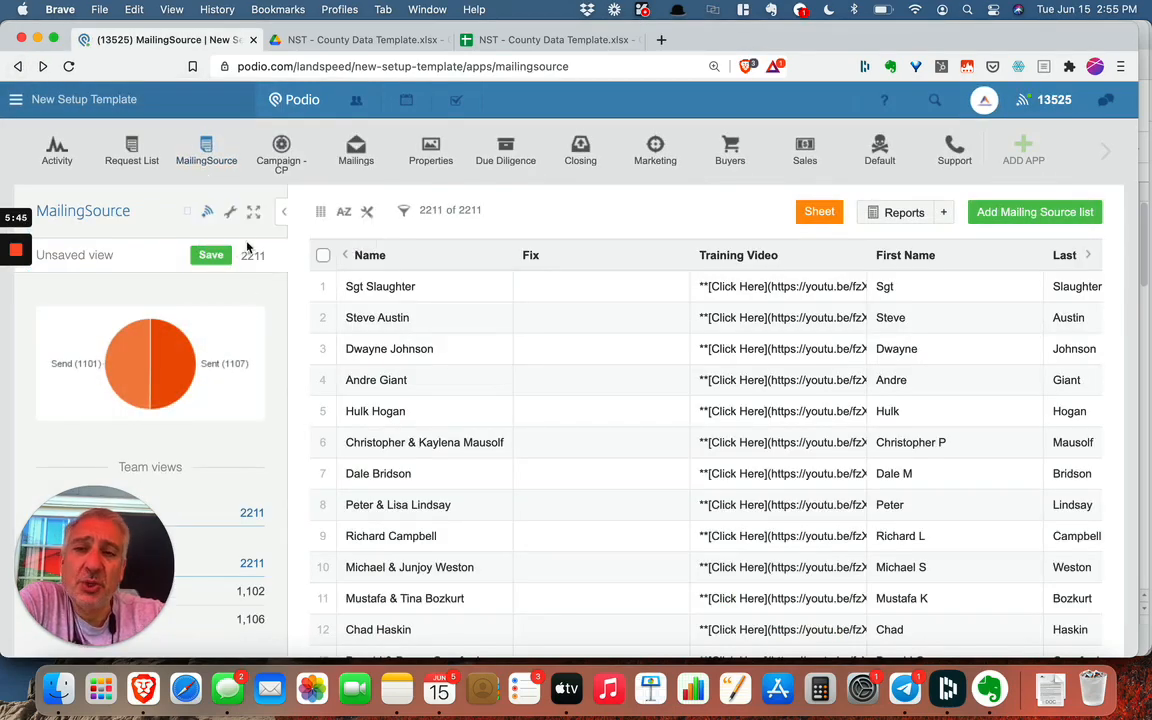
left_click(229, 216)
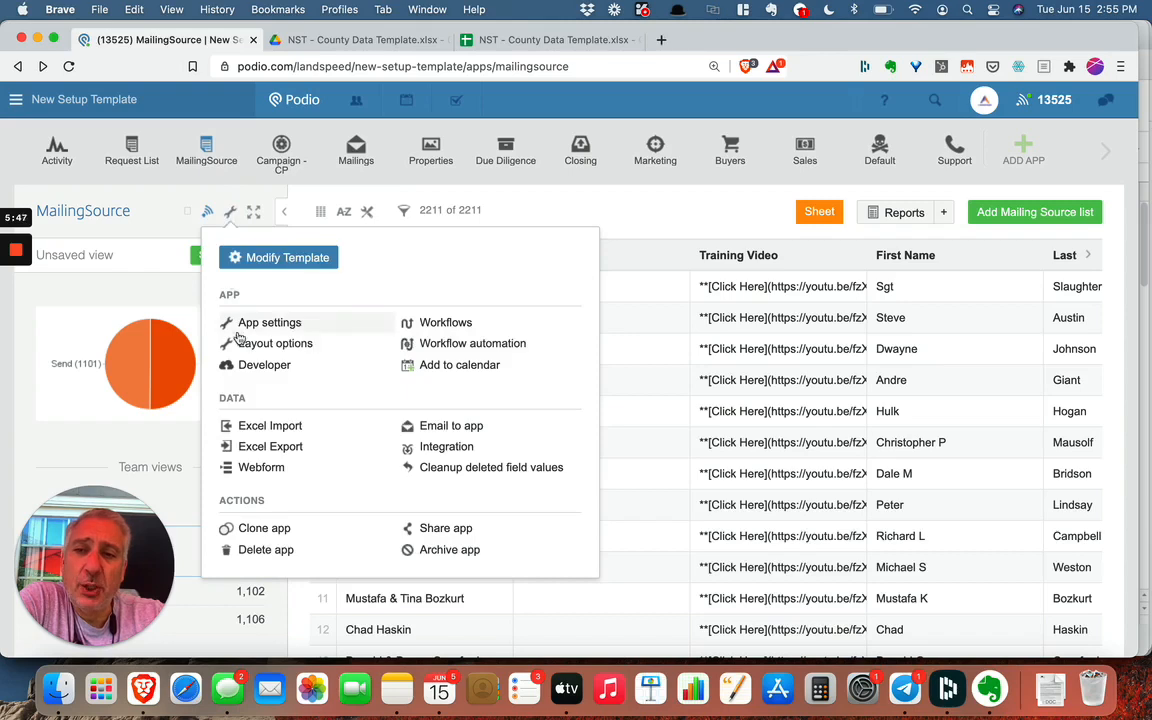
left_click(261, 430)
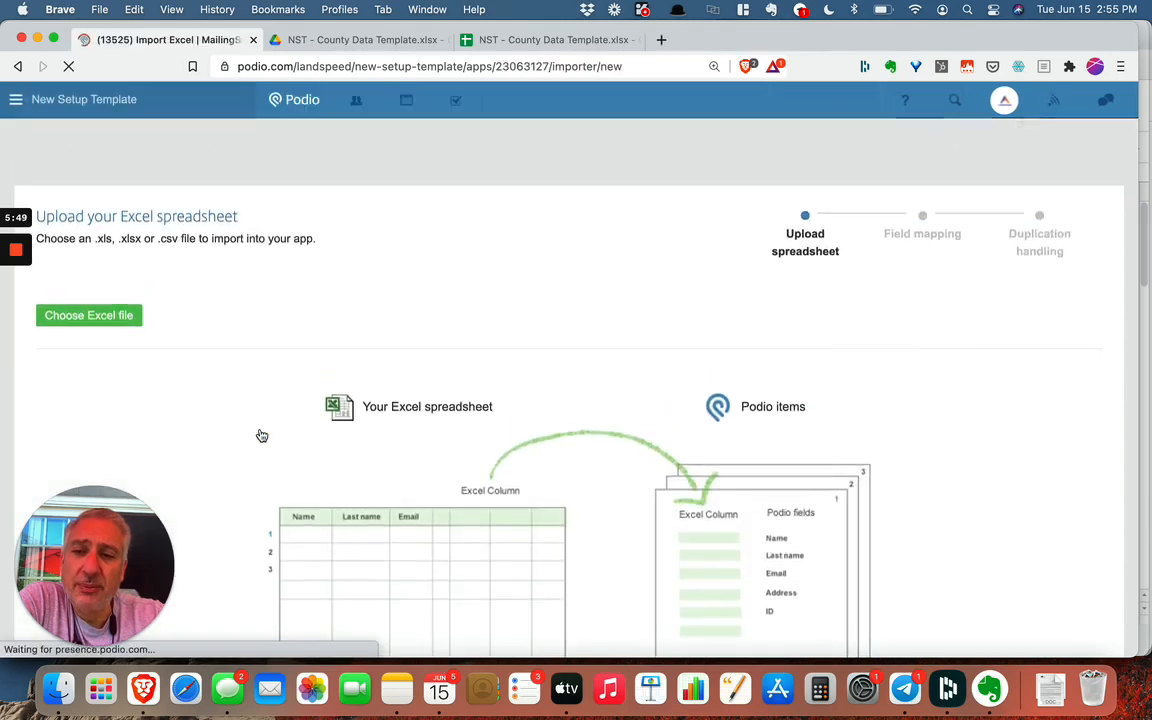
- Search Google Drive for "nst", choose NST - County Data Template.xlsx as the import file, and allow sharing it by link
left_click(89, 316)
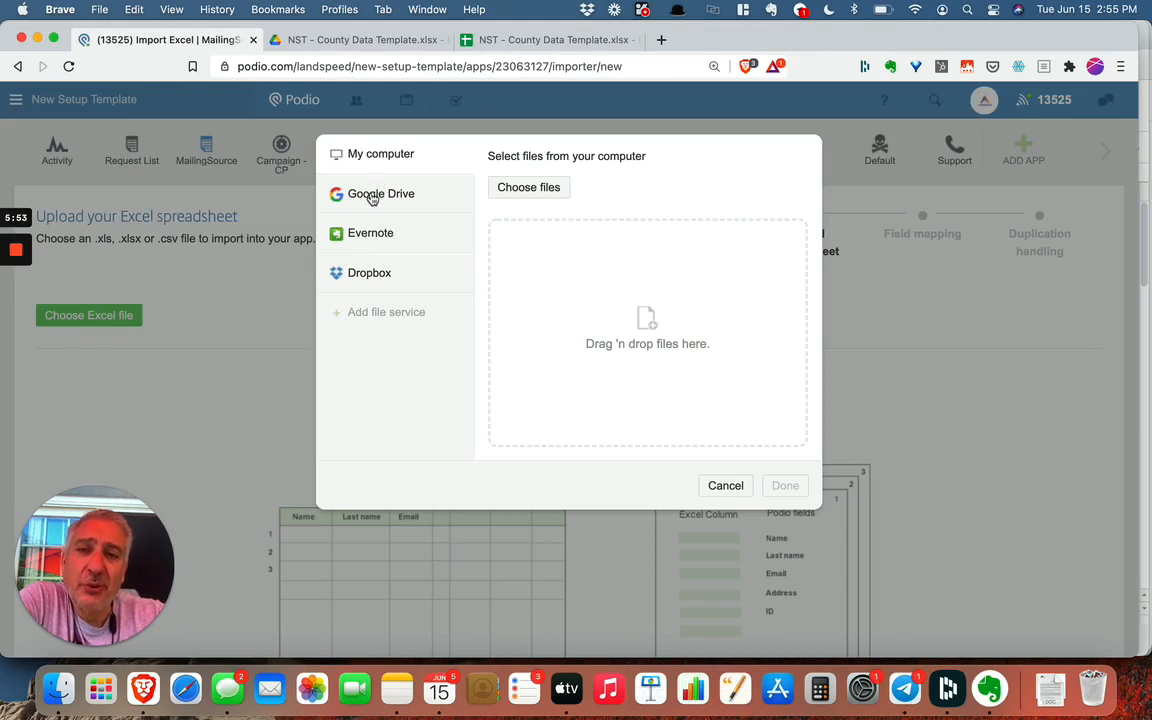
left_click(372, 196)
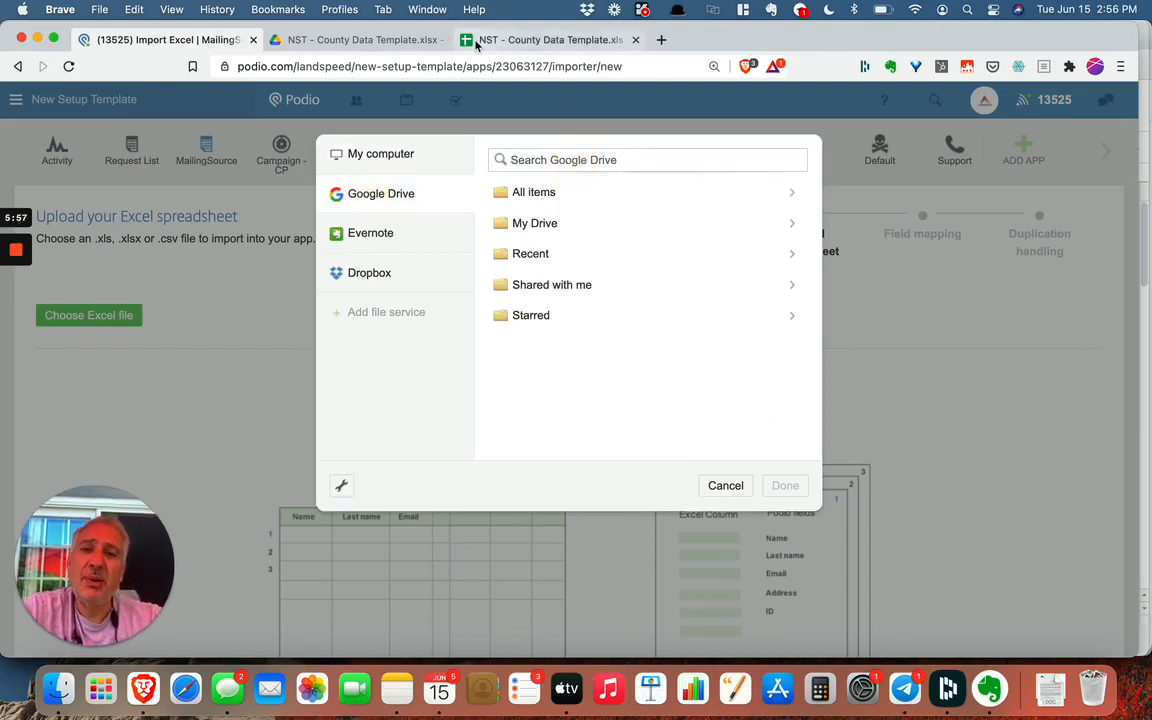
left_click(532, 166)
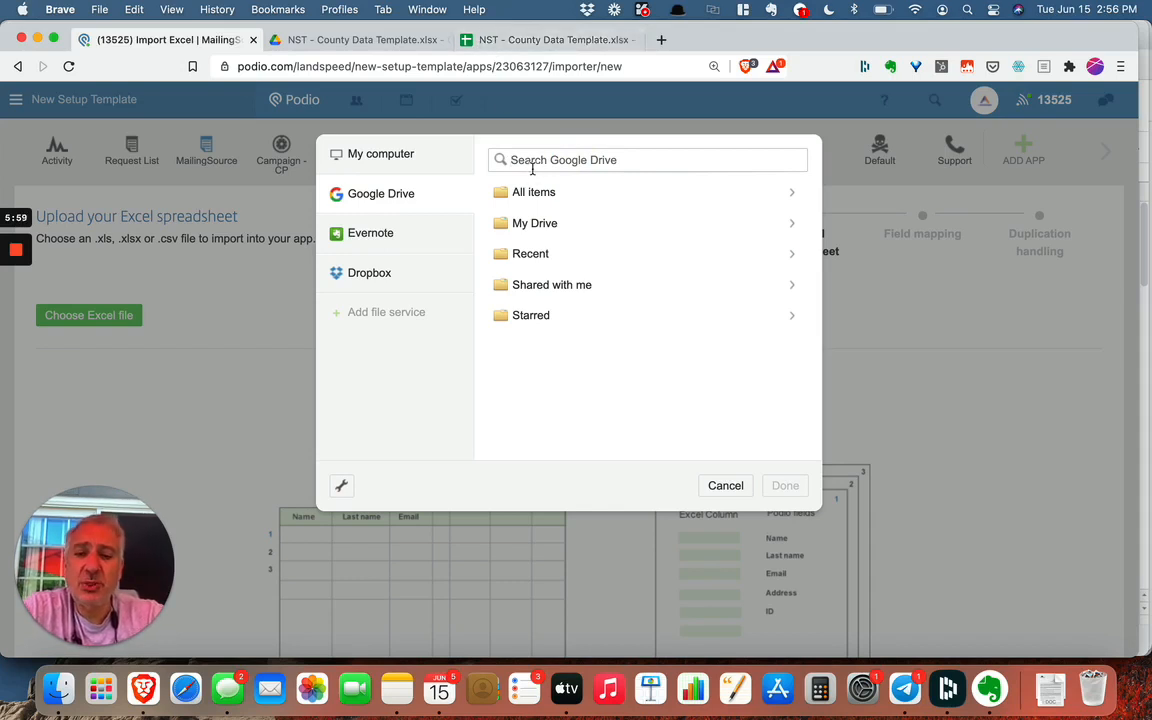
type("nst")
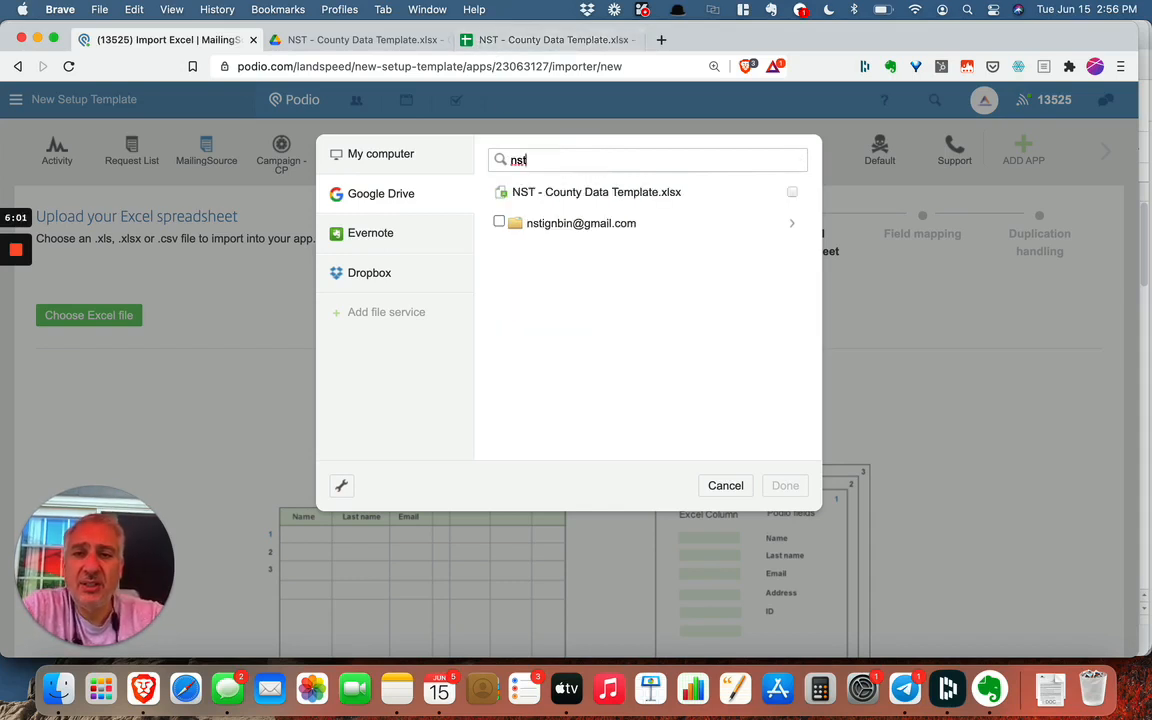
left_click(584, 194)
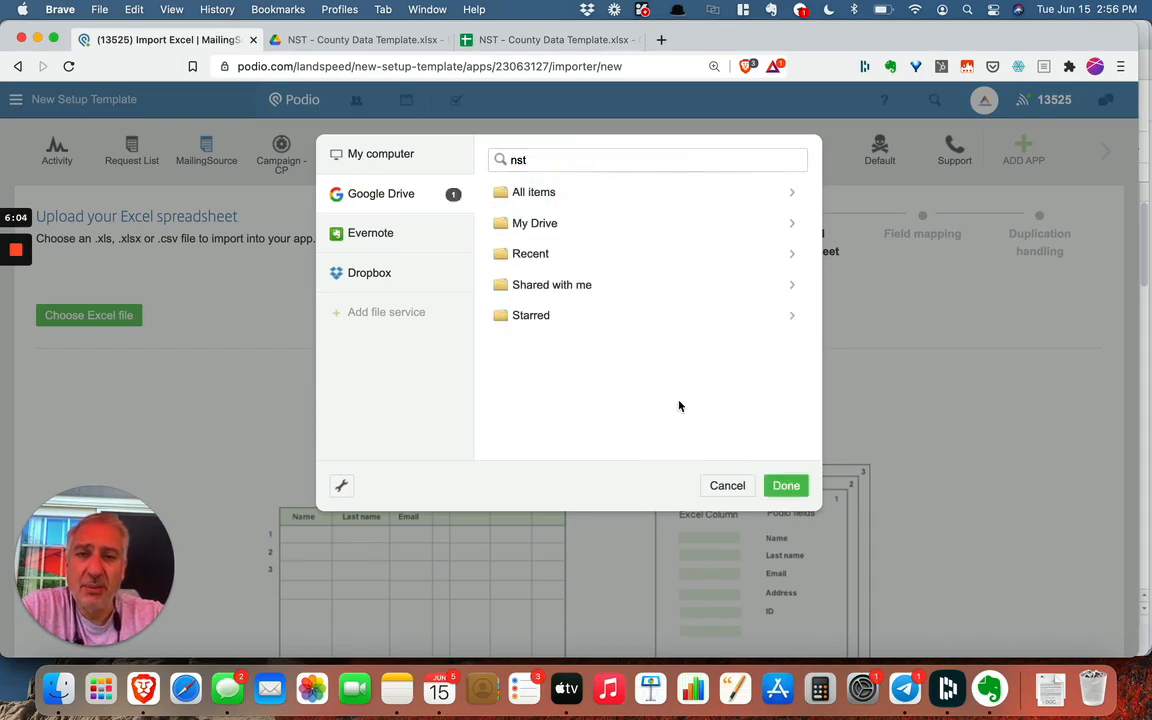
left_click(782, 487)
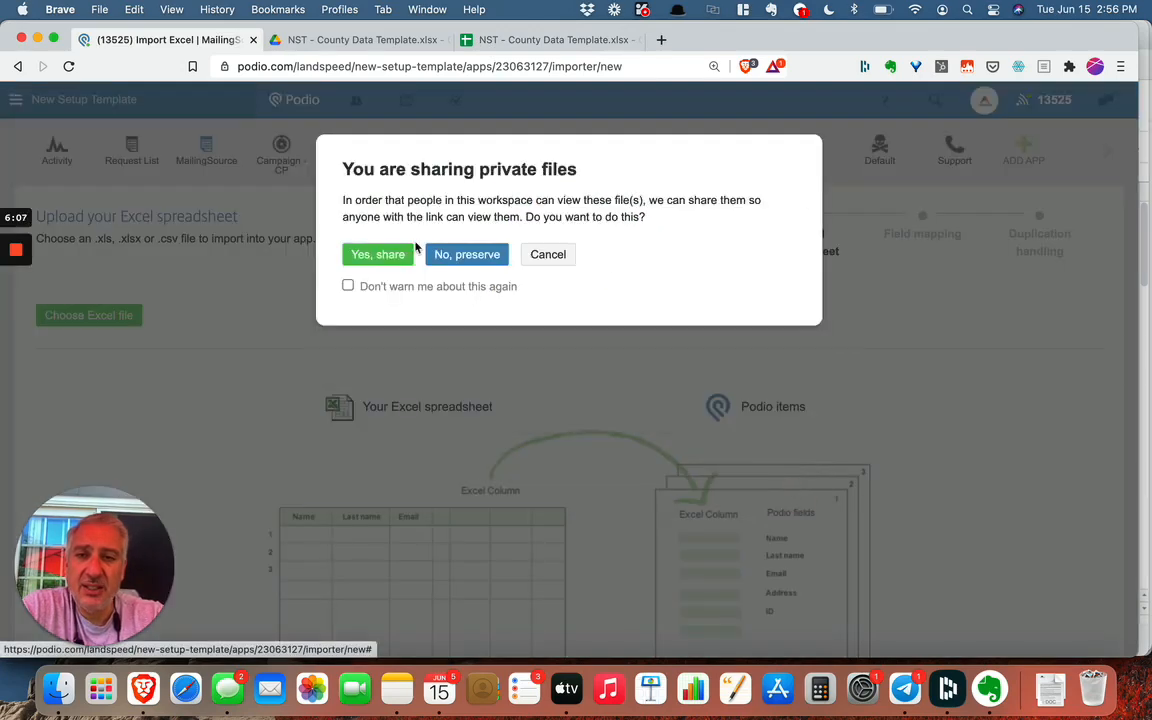
left_click(378, 255)
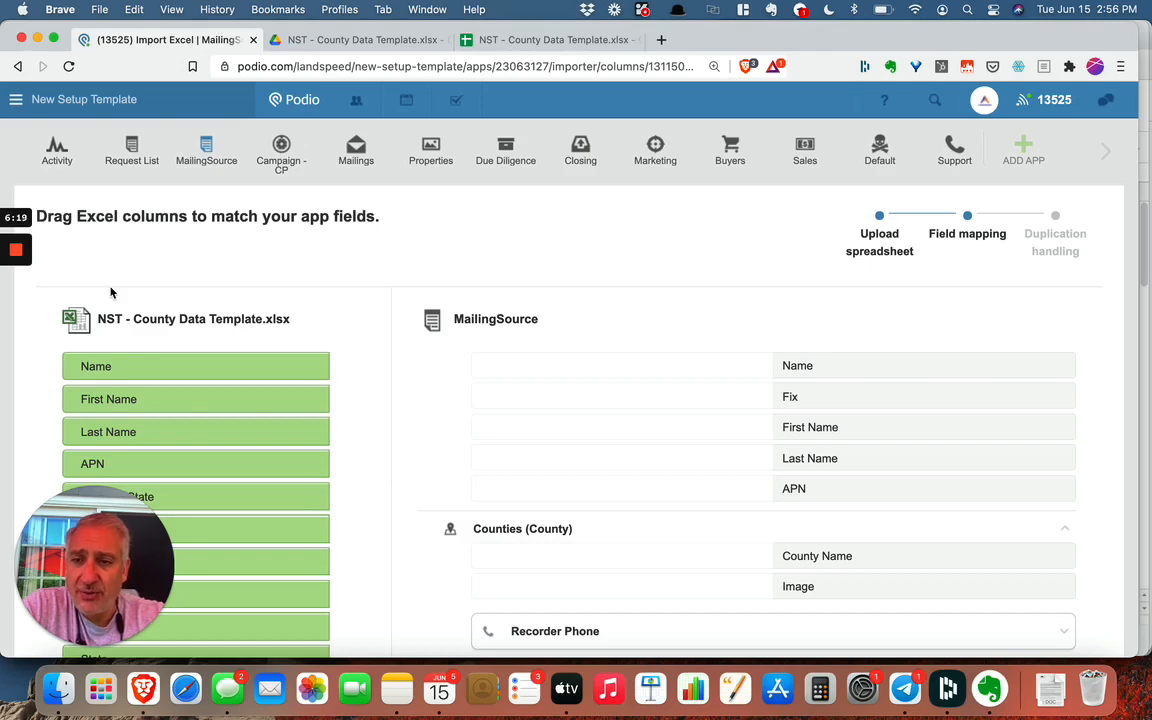
mouse_move(14, 300)
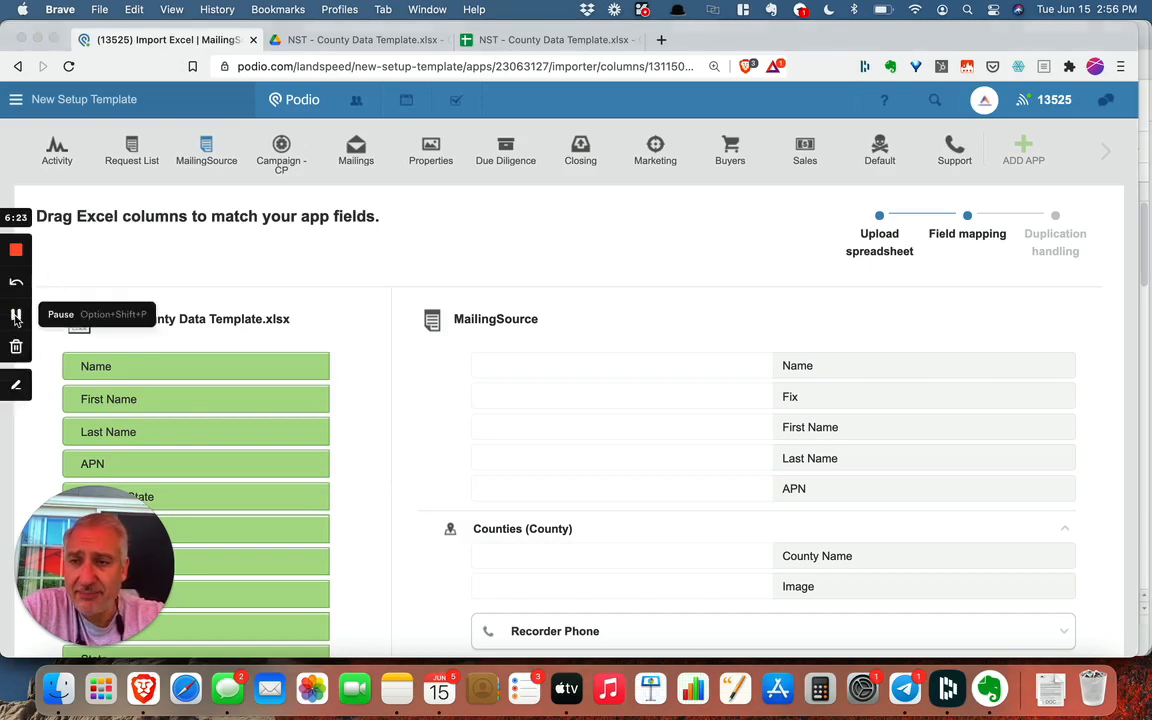
left_click(16, 318)
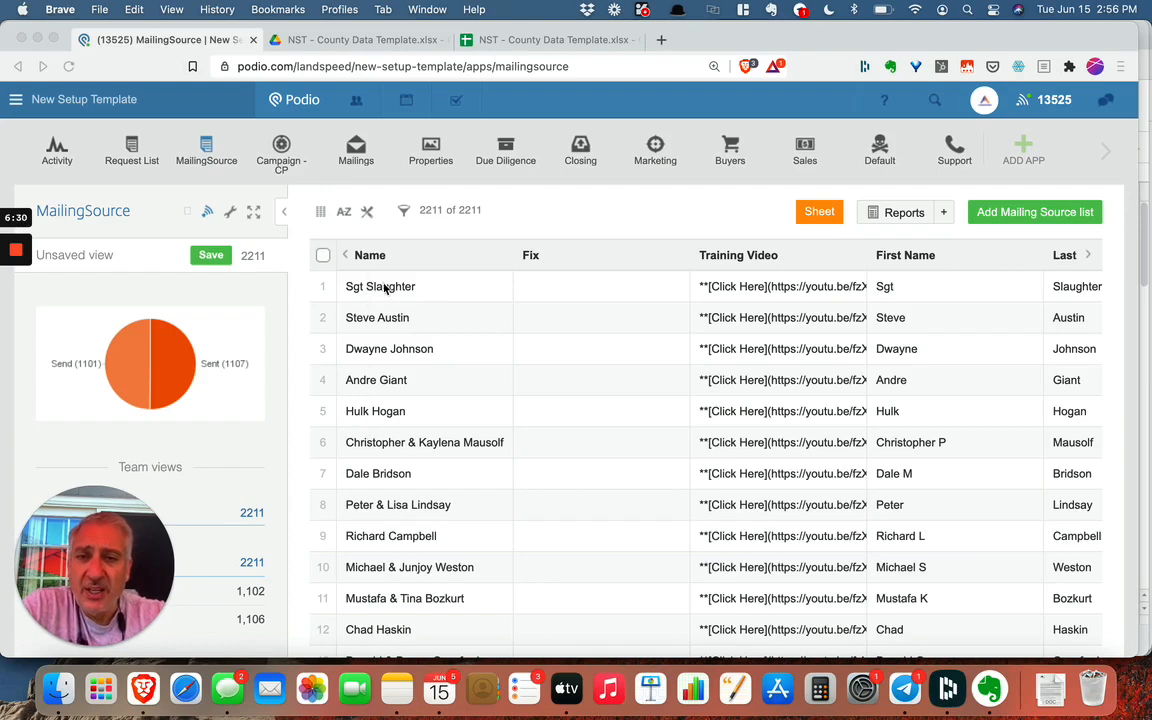
- Open the second MailingSource record and examine its property details, market and hybrid per-acre prices, and offer fields
left_click(377, 317)
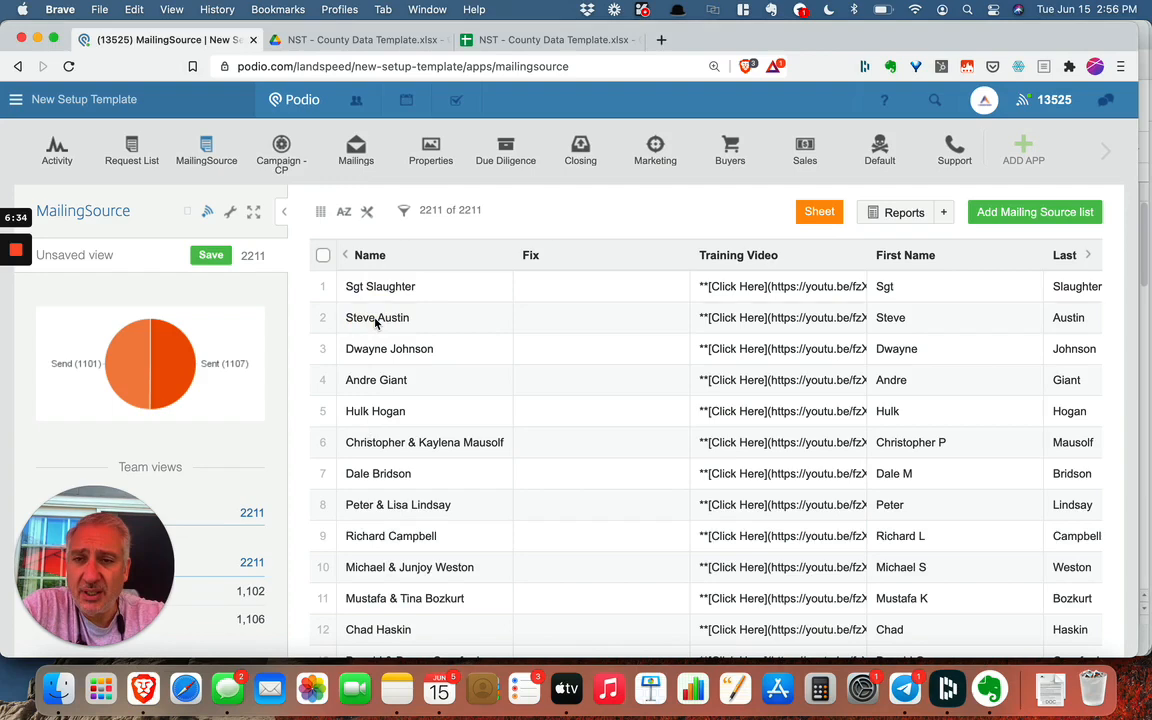
left_click(375, 320)
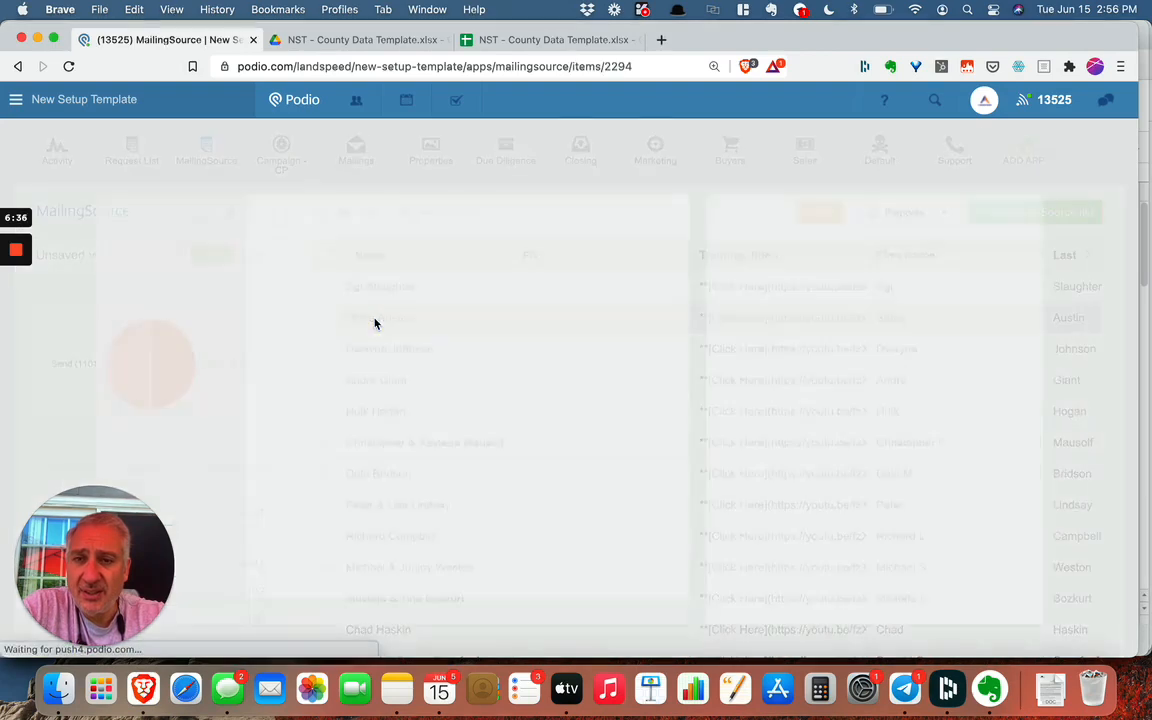
scroll(332, 370, "down", 2)
scroll(332, 370, "down", 15)
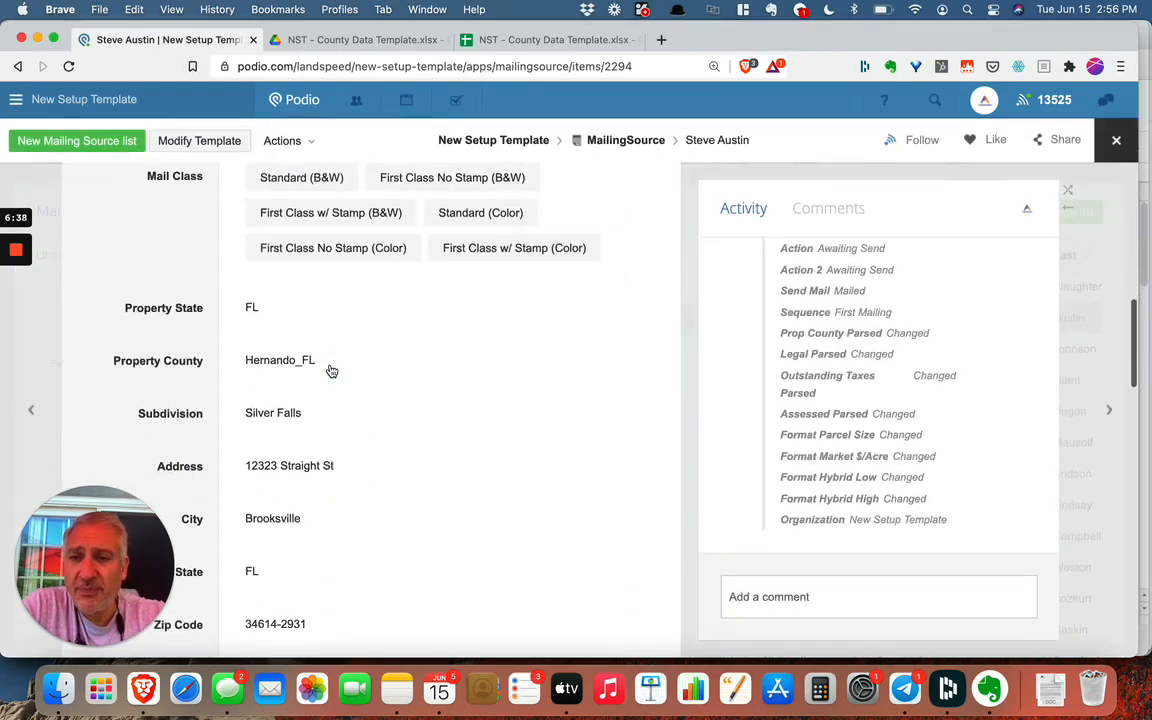
scroll(332, 370, "down", 5)
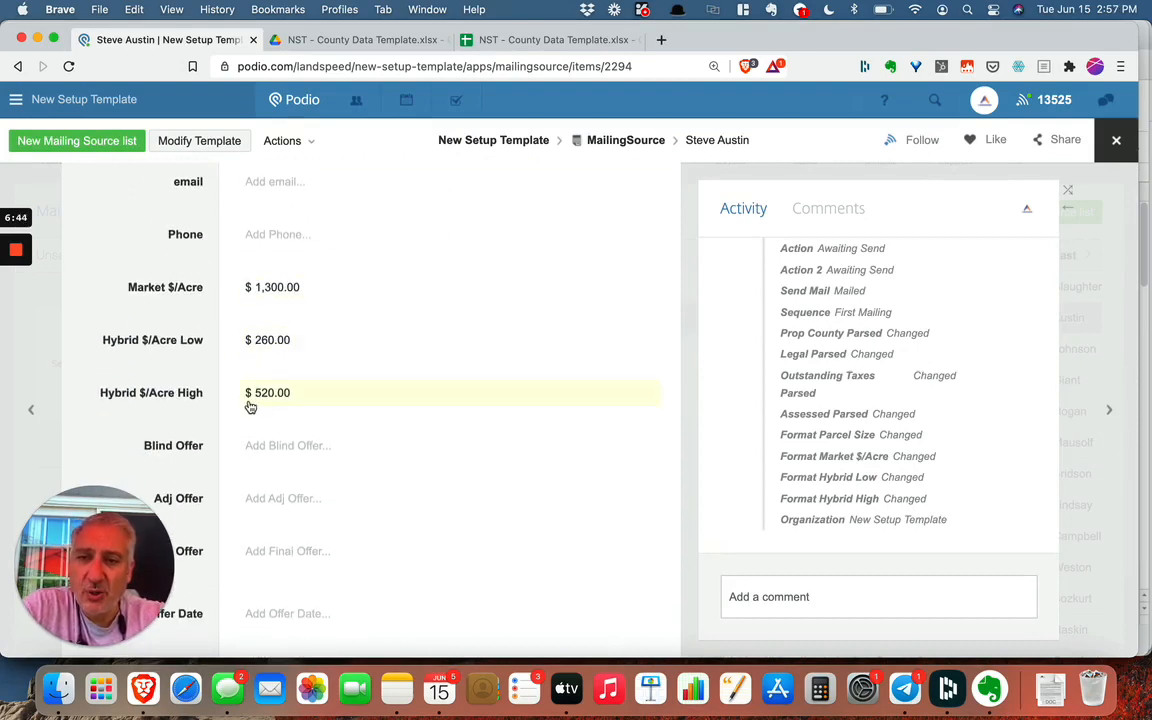
scroll(288, 406, "down", 3)
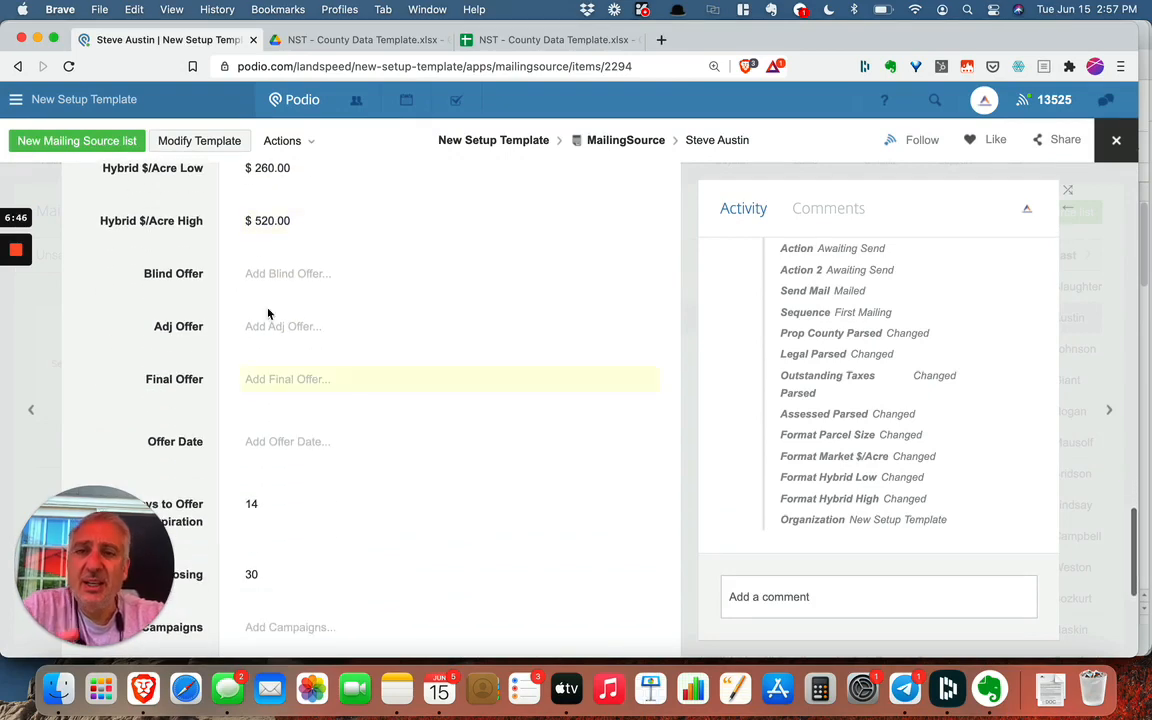
scroll(270, 293, "down", 1)
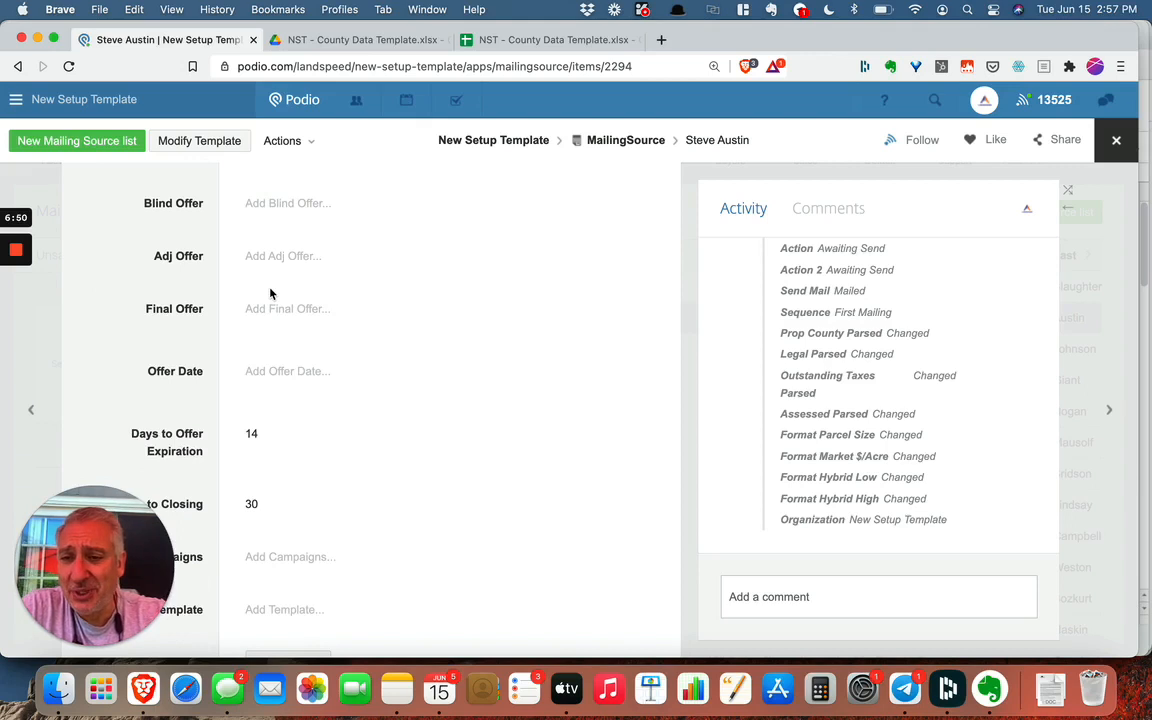
left_click(15, 313)
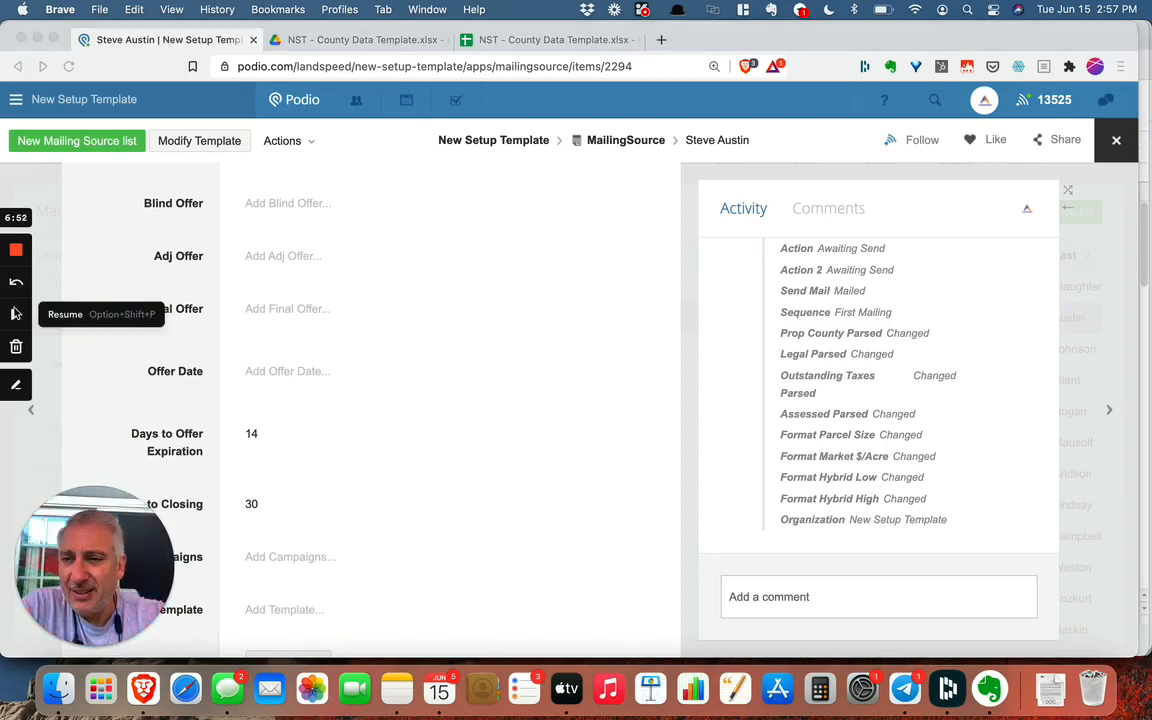
left_click(15, 313)
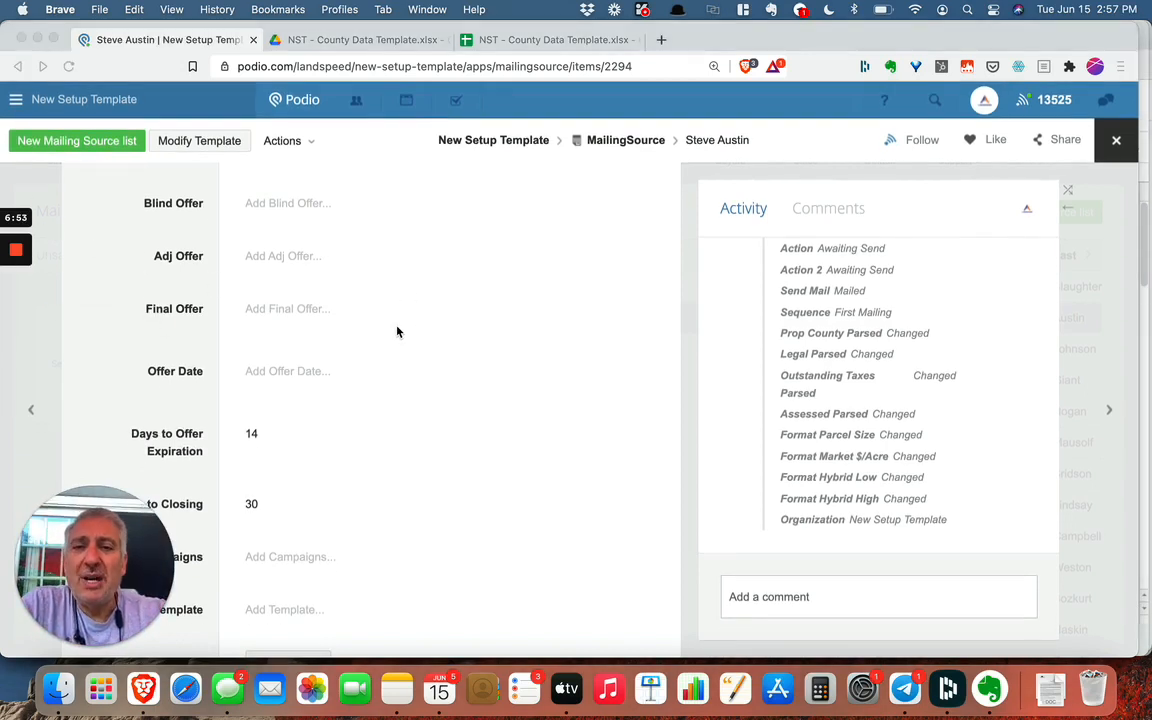
- Open the New Hernando Test campaign in the Campaign - CP app and examine its status, offer type and template fields
left_click(618, 145)
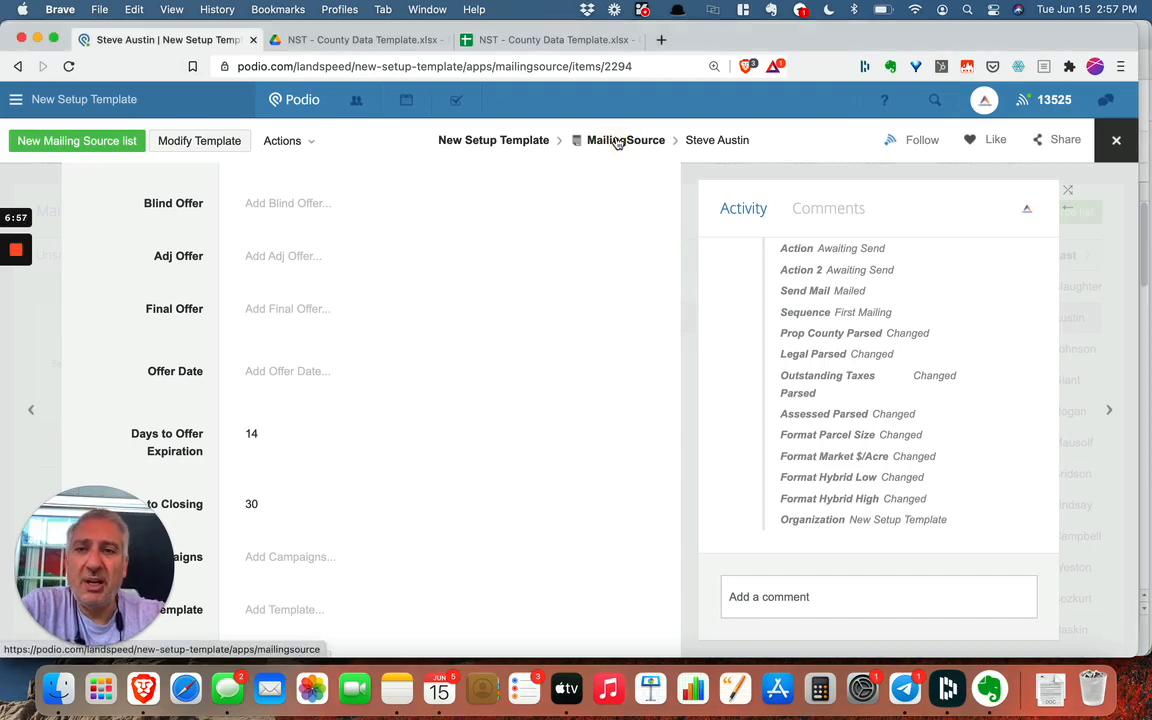
left_click(618, 143)
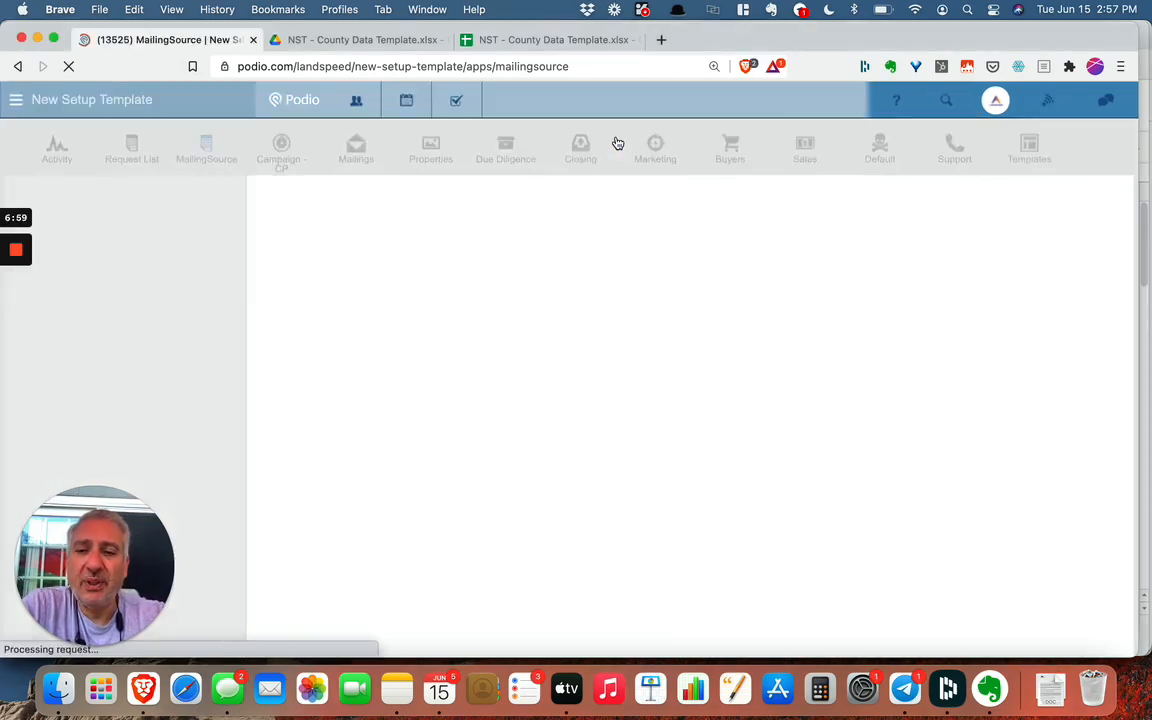
left_click(281, 150)
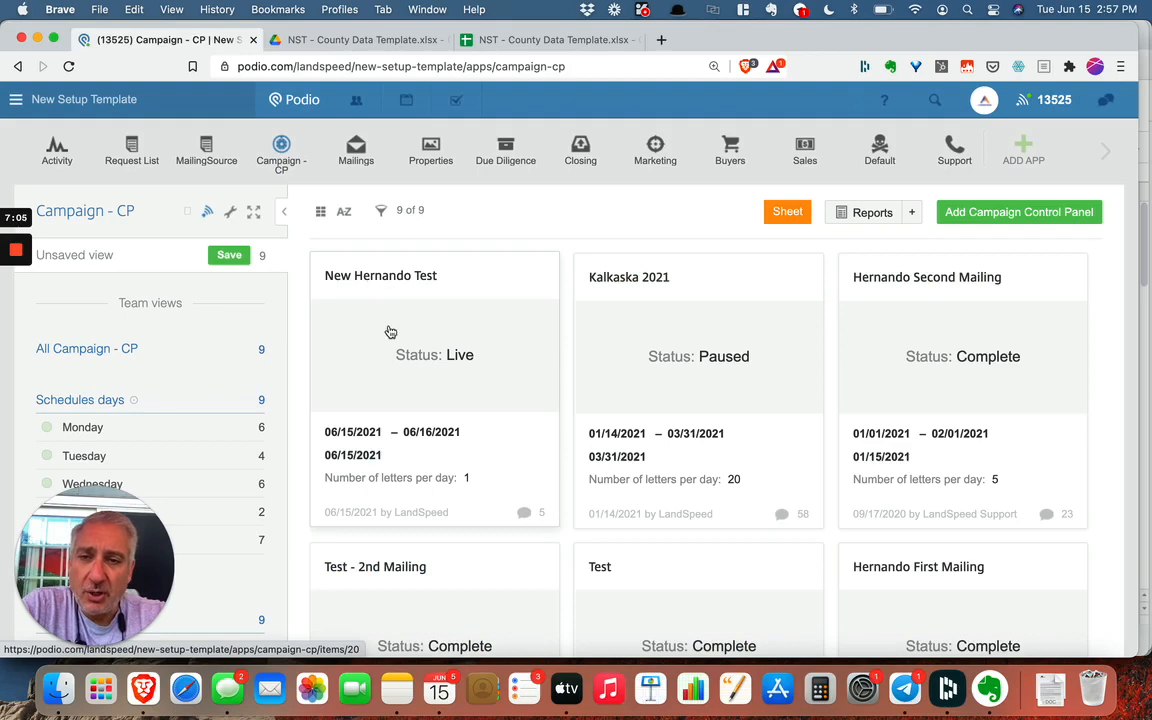
left_click(391, 329)
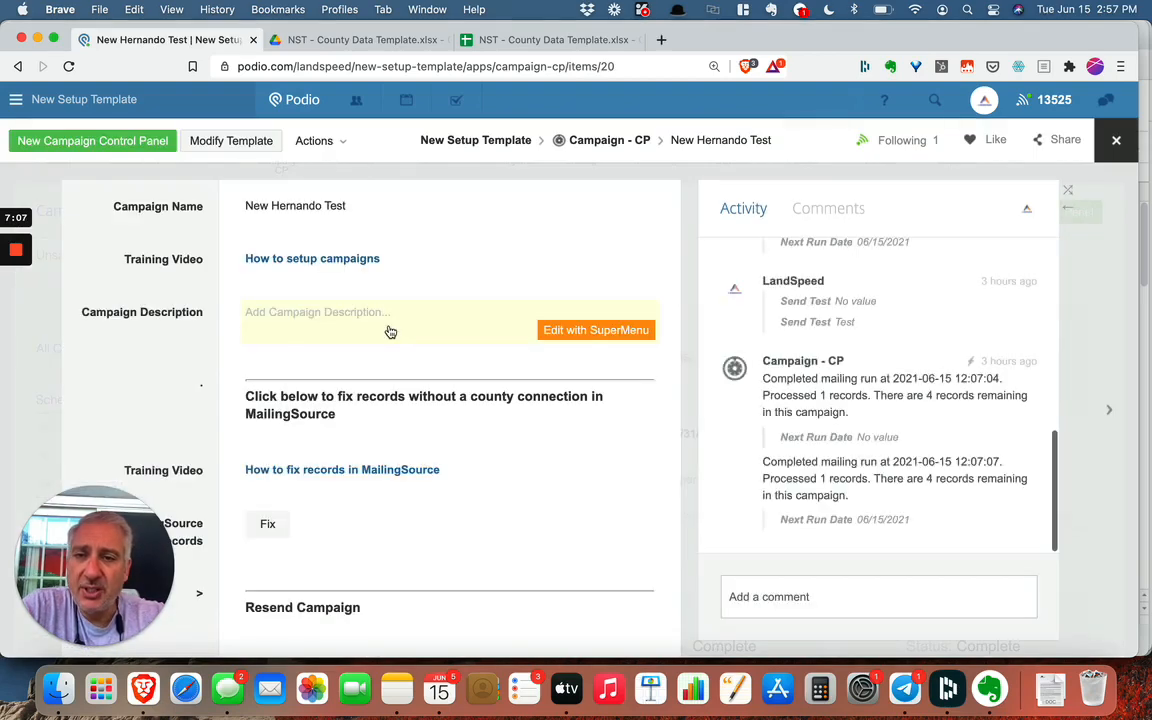
scroll(372, 389, "down", 10)
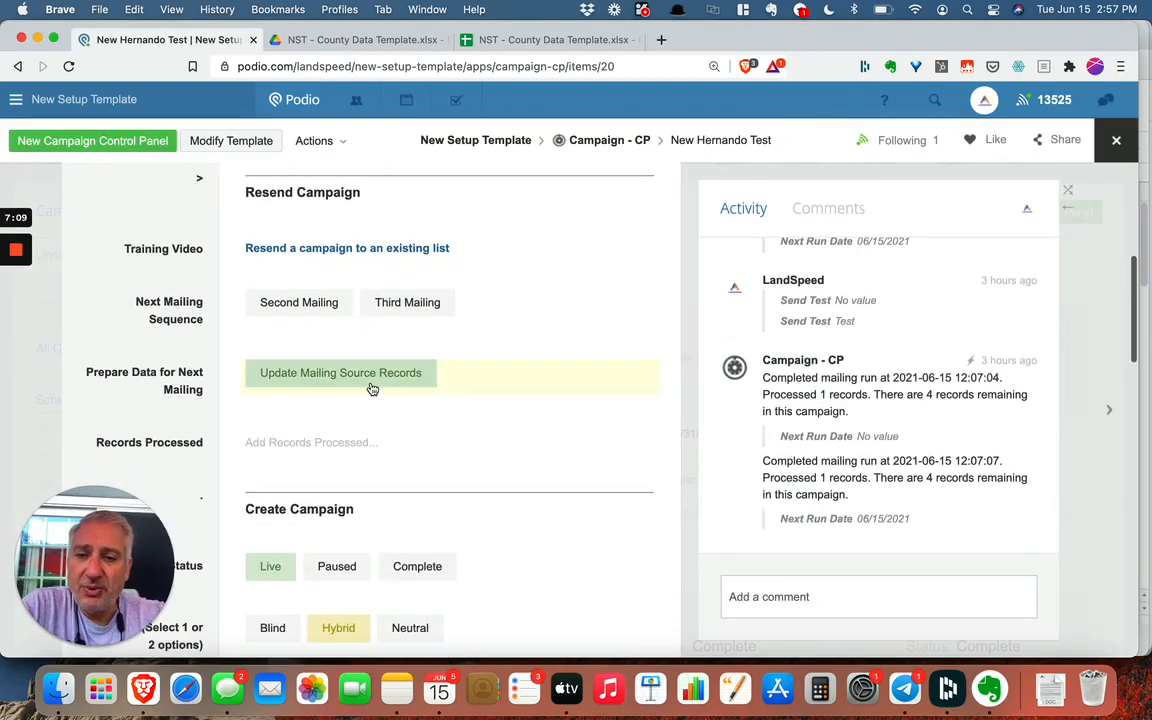
scroll(372, 389, "down", 5)
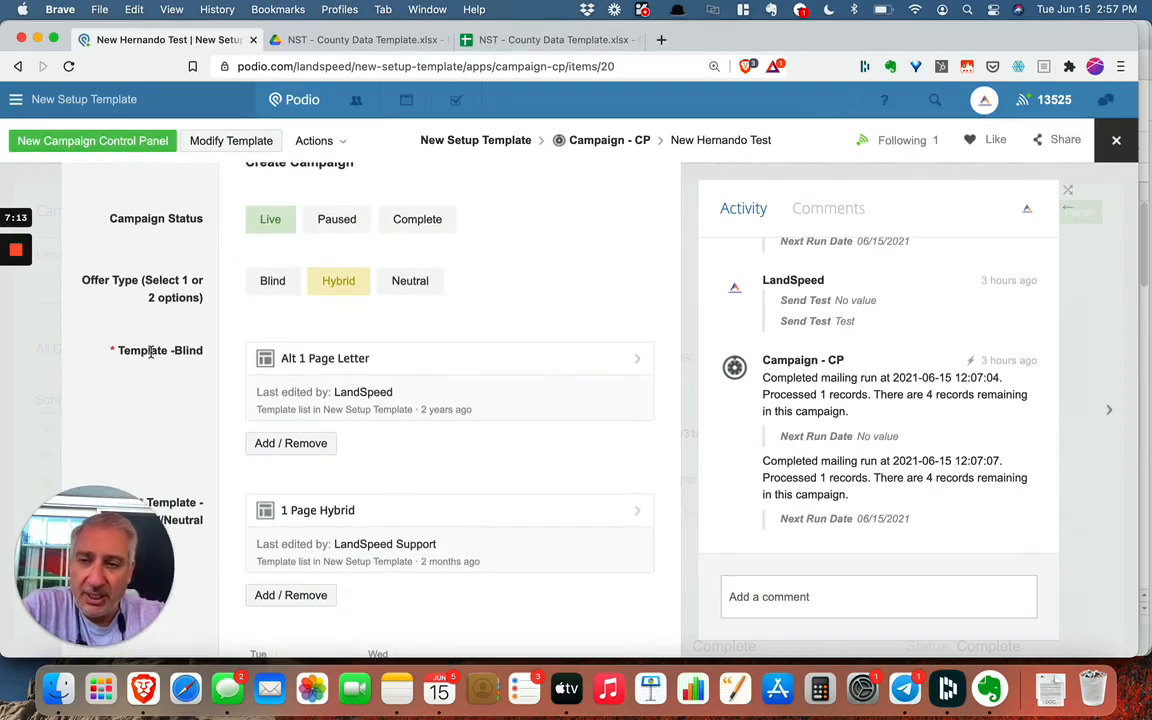
scroll(294, 390, "down", 4)
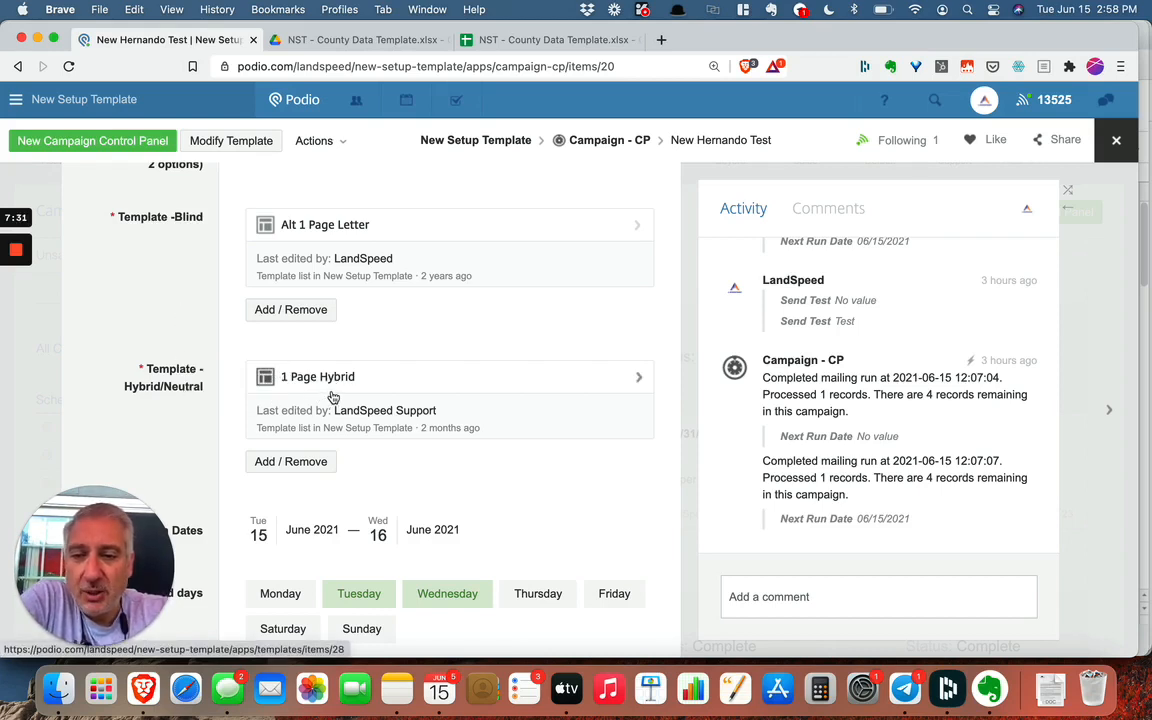
scroll(332, 397, "up", 3)
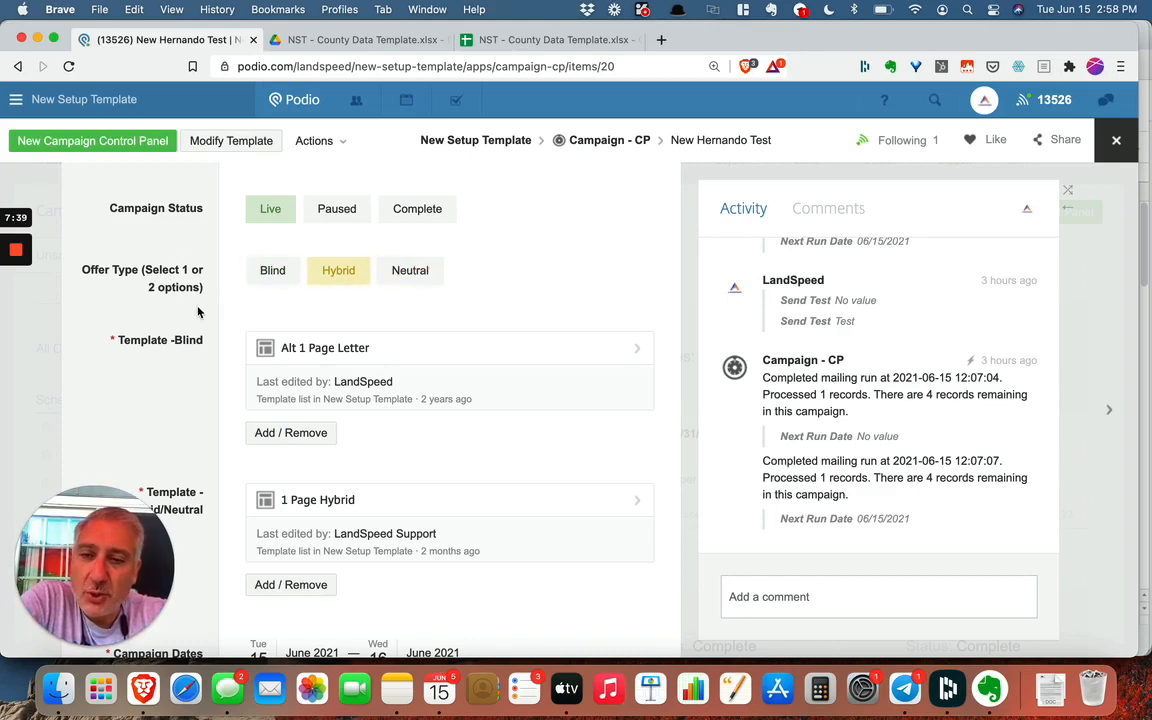
- Add Blind alongside Hybrid in the campaign's offer type, and remove Blind again
left_click(278, 270)
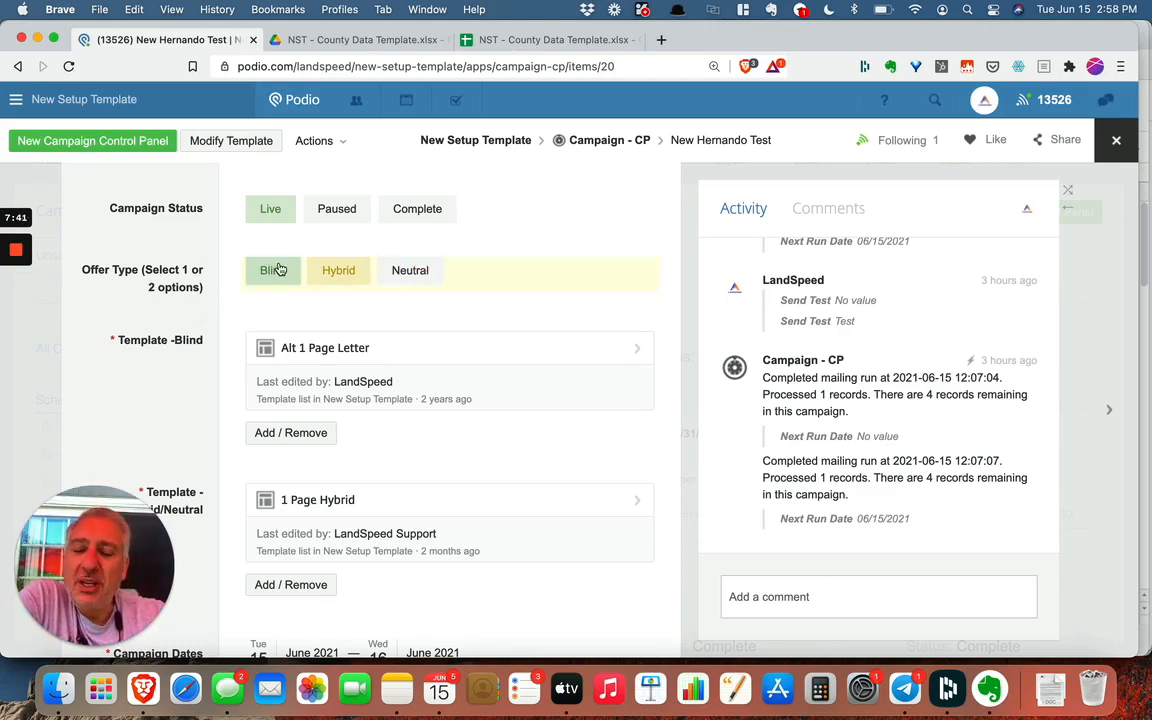
left_click(274, 272)
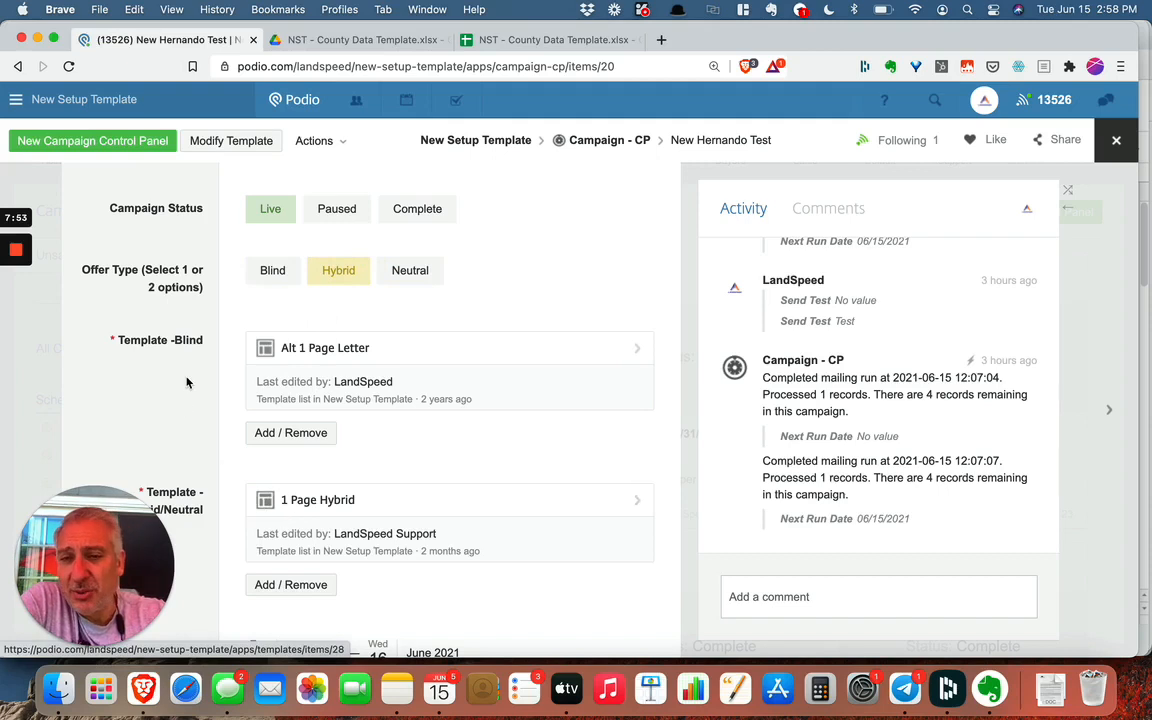
left_click(271, 273)
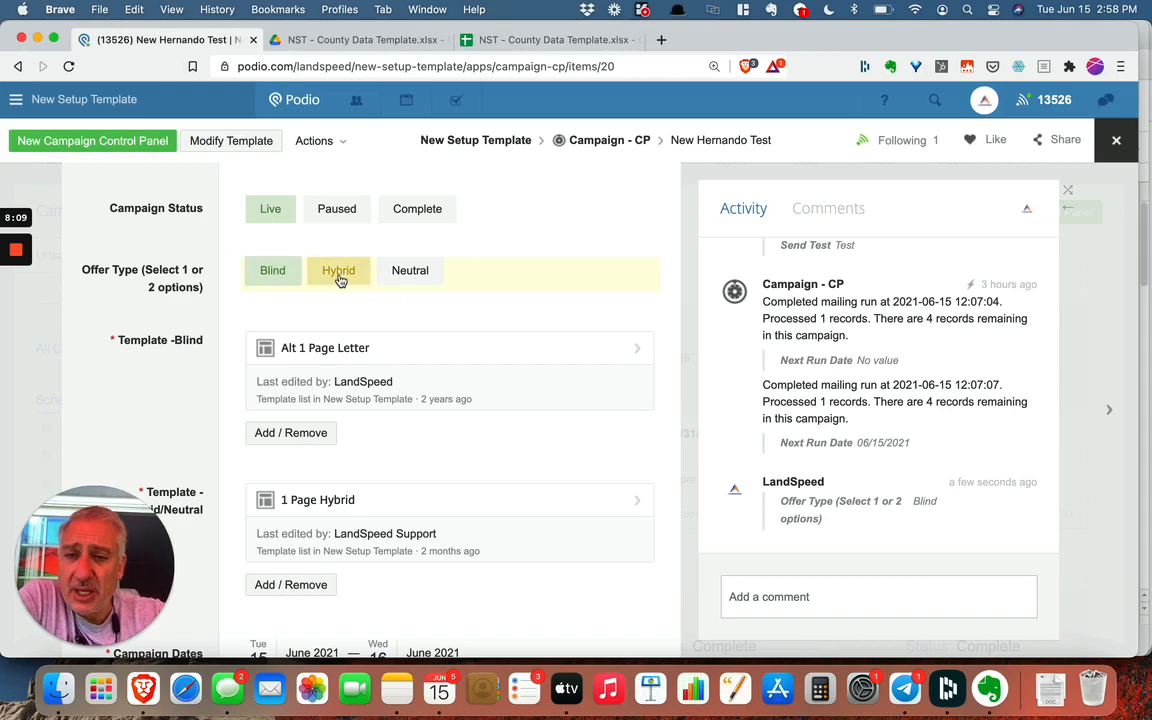
left_click(268, 272)
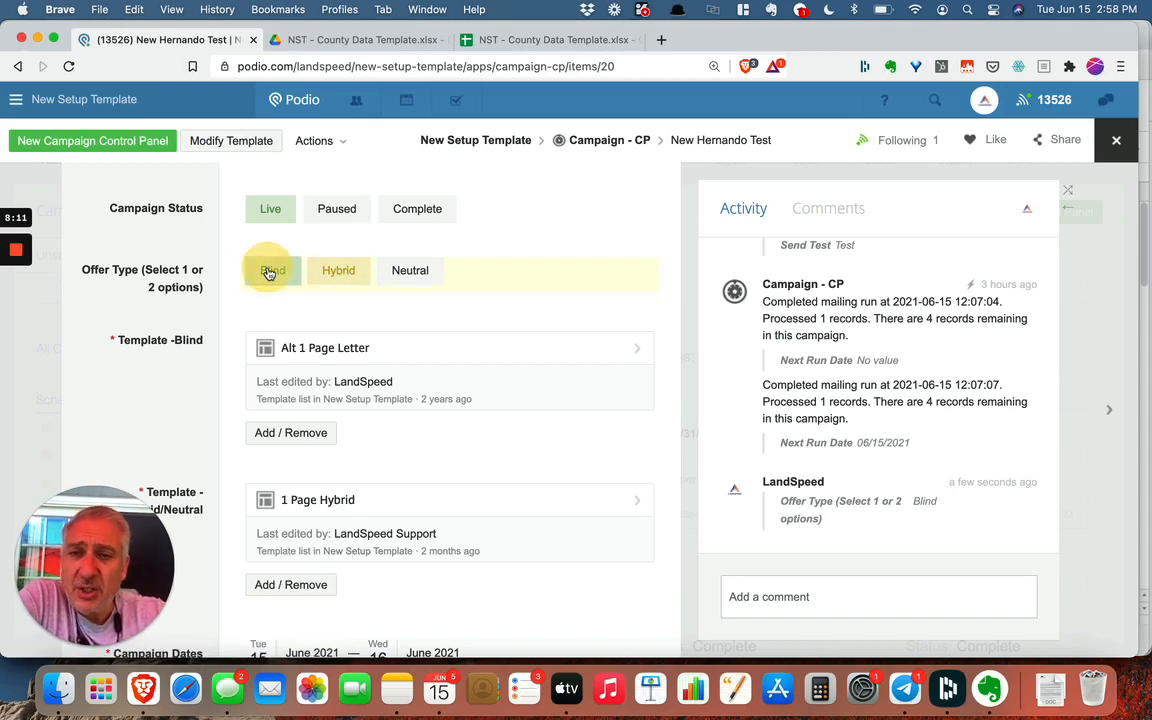
- Examine the campaign's dates, scheduled days, mailing rates, mail class, letters per day, price adjustment and counties fields
scroll(175, 372, "down", 1)
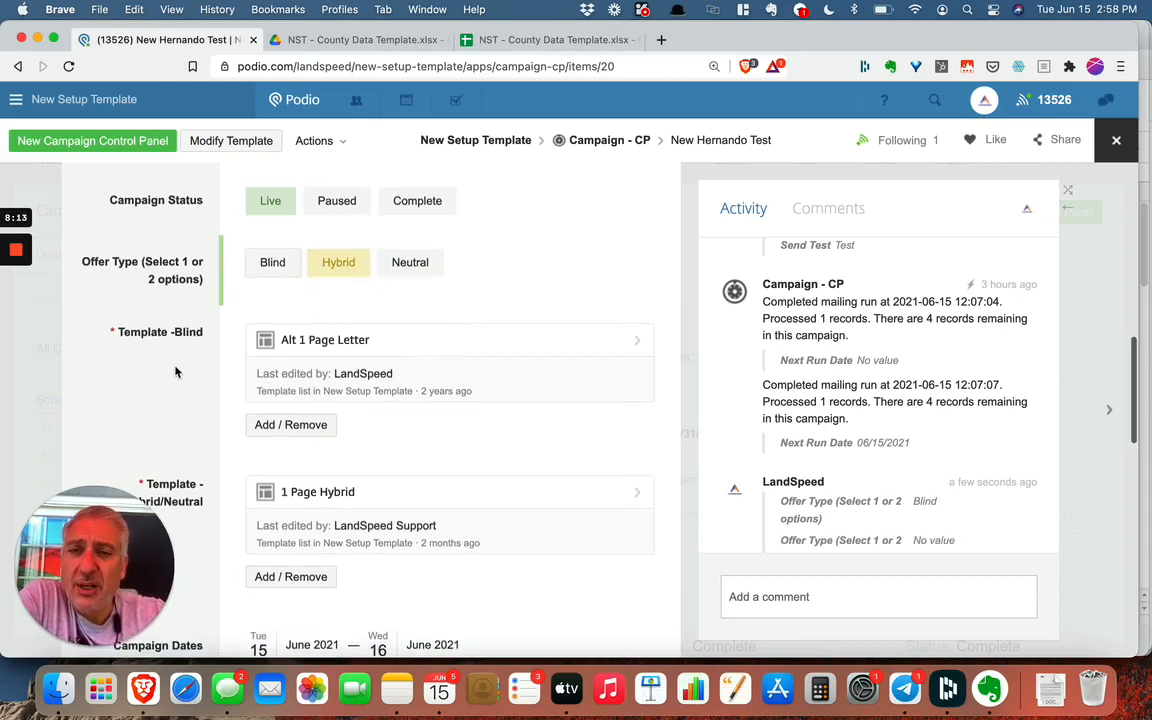
scroll(175, 372, "down", 5)
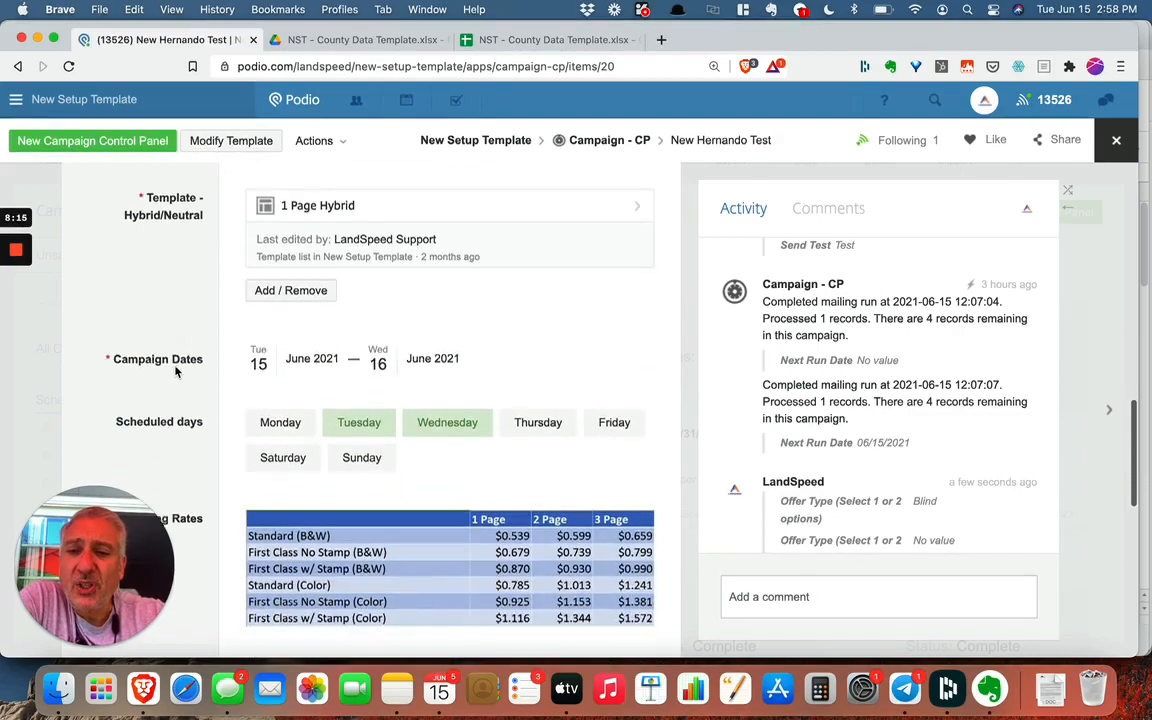
scroll(175, 372, "down", 1)
scroll(410, 400, "down", 5)
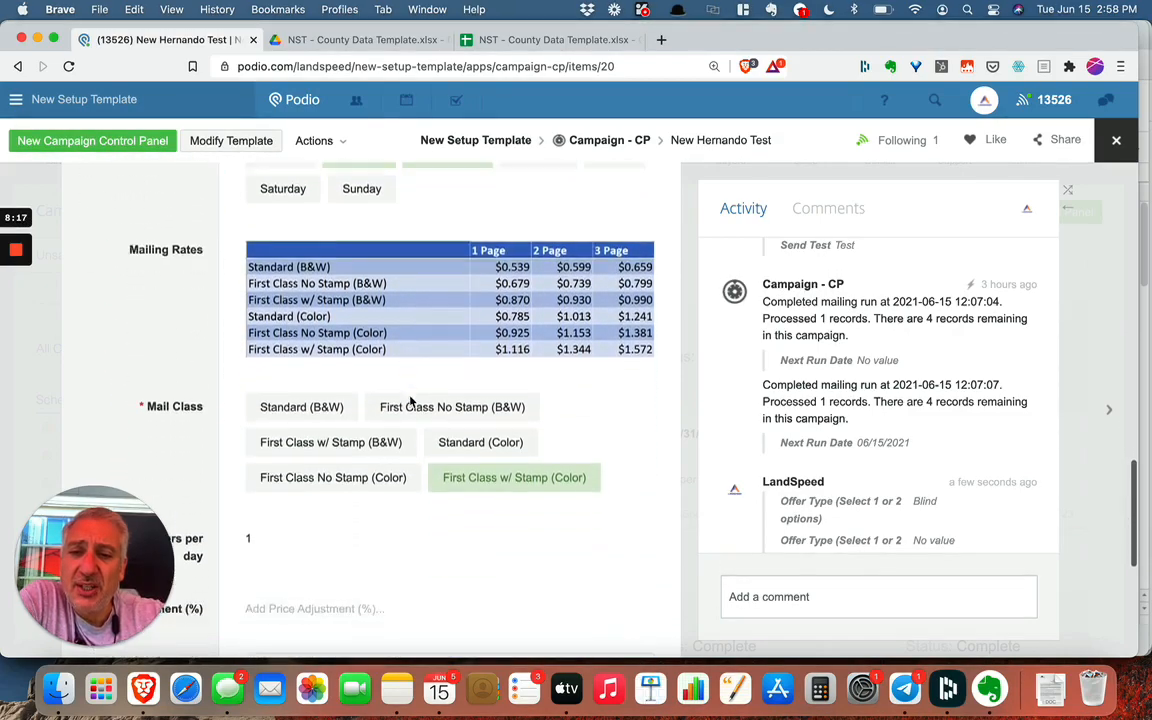
scroll(410, 400, "down", 2)
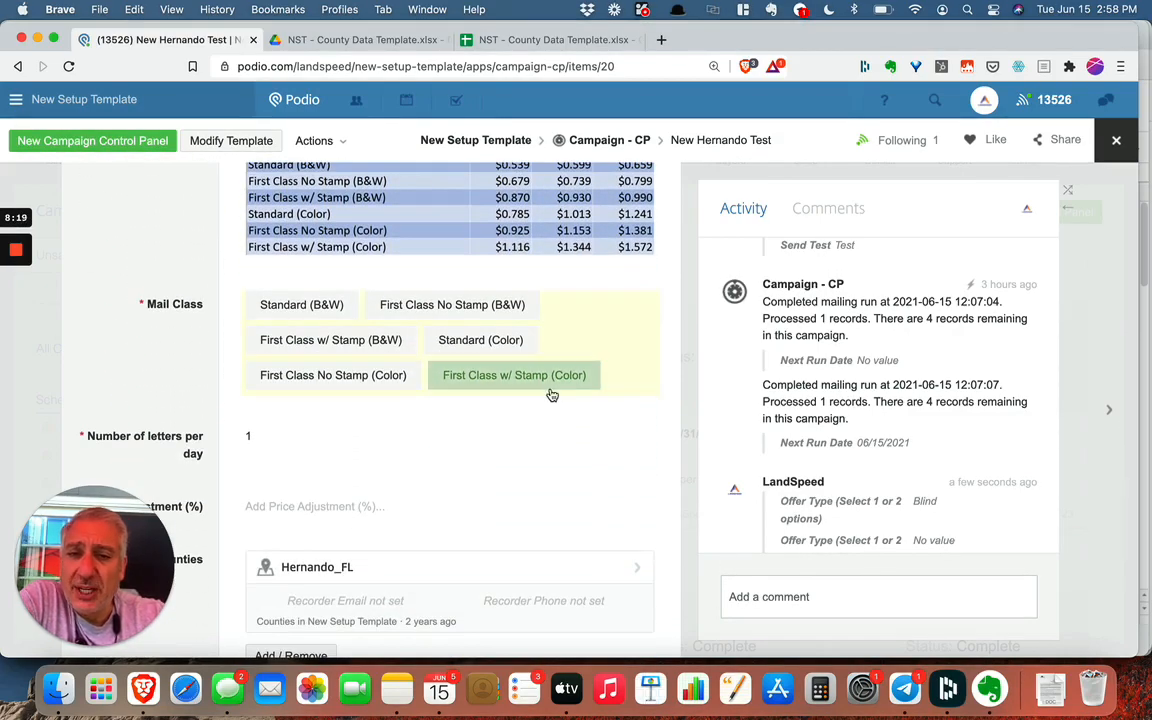
scroll(551, 395, "down", 2)
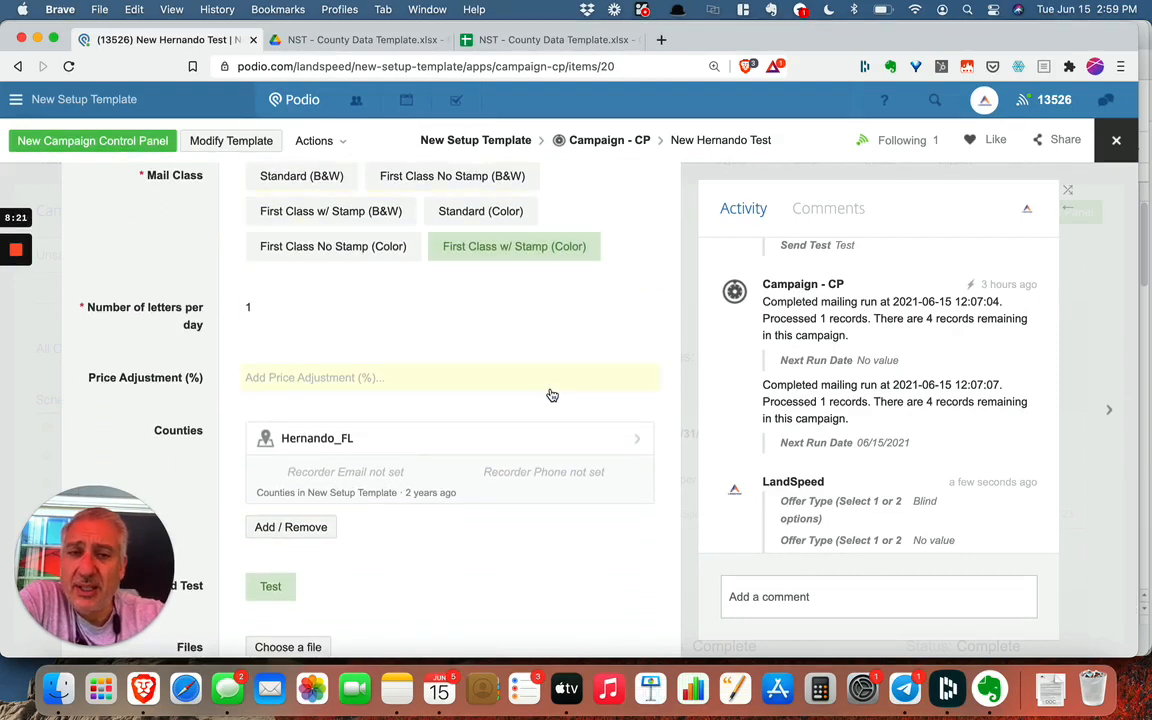
scroll(422, 301, "down", 2)
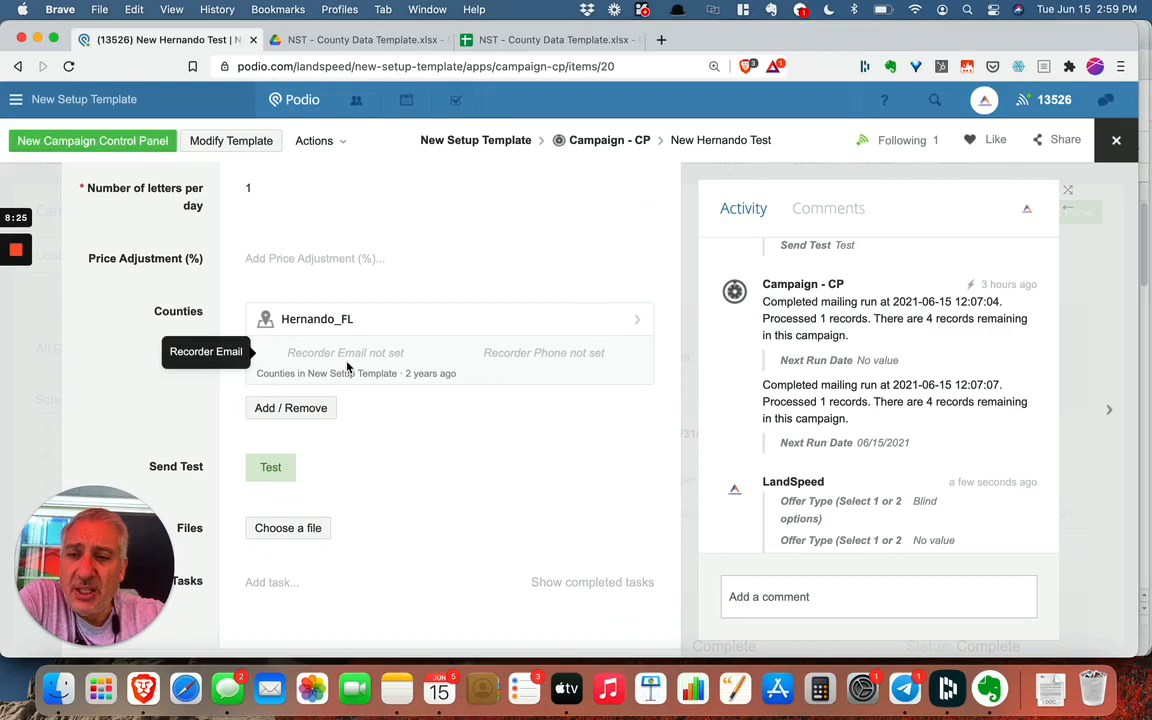
scroll(348, 367, "down", 1)
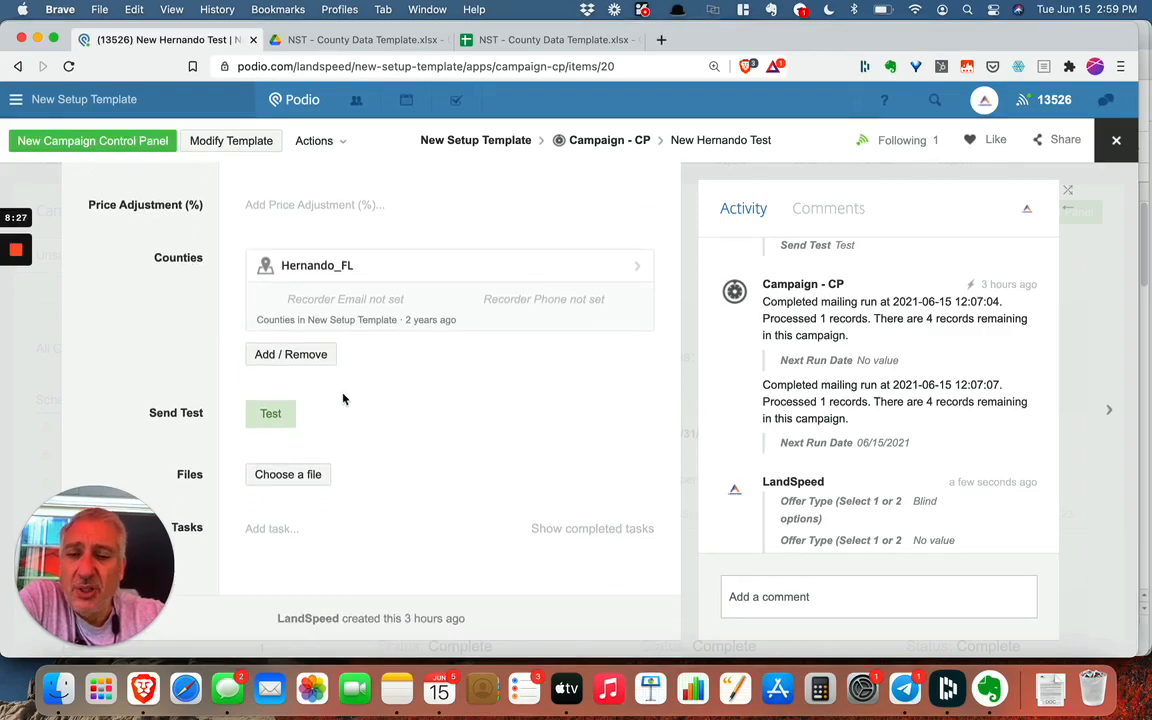
- Trigger a new test mailing by clearing and reselecting Test in the campaign's Send Test field, and check its activity log
left_click(283, 423)
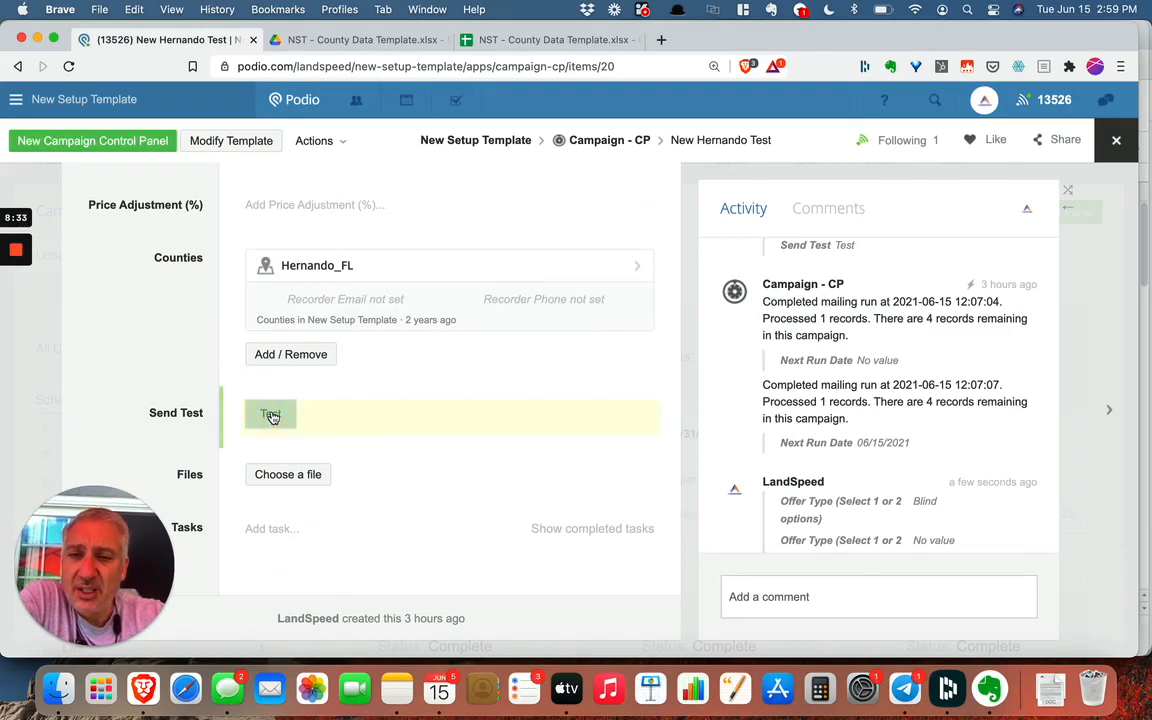
scroll(865, 480, "down", 2)
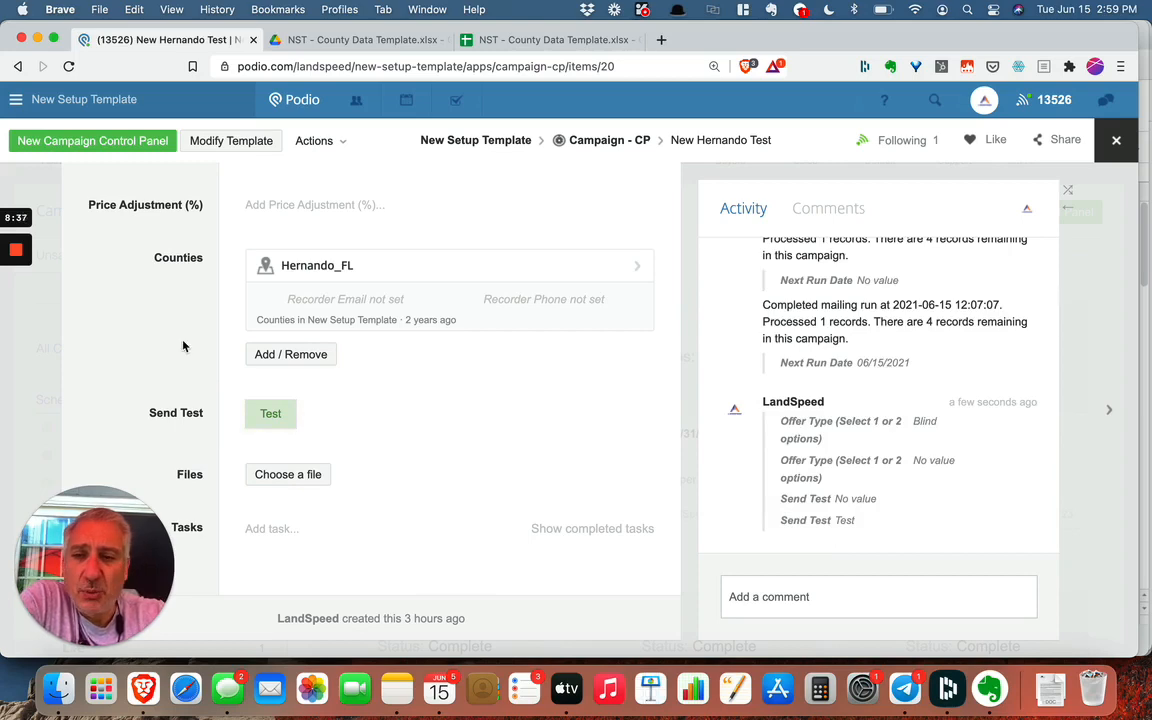
mouse_move(19, 308)
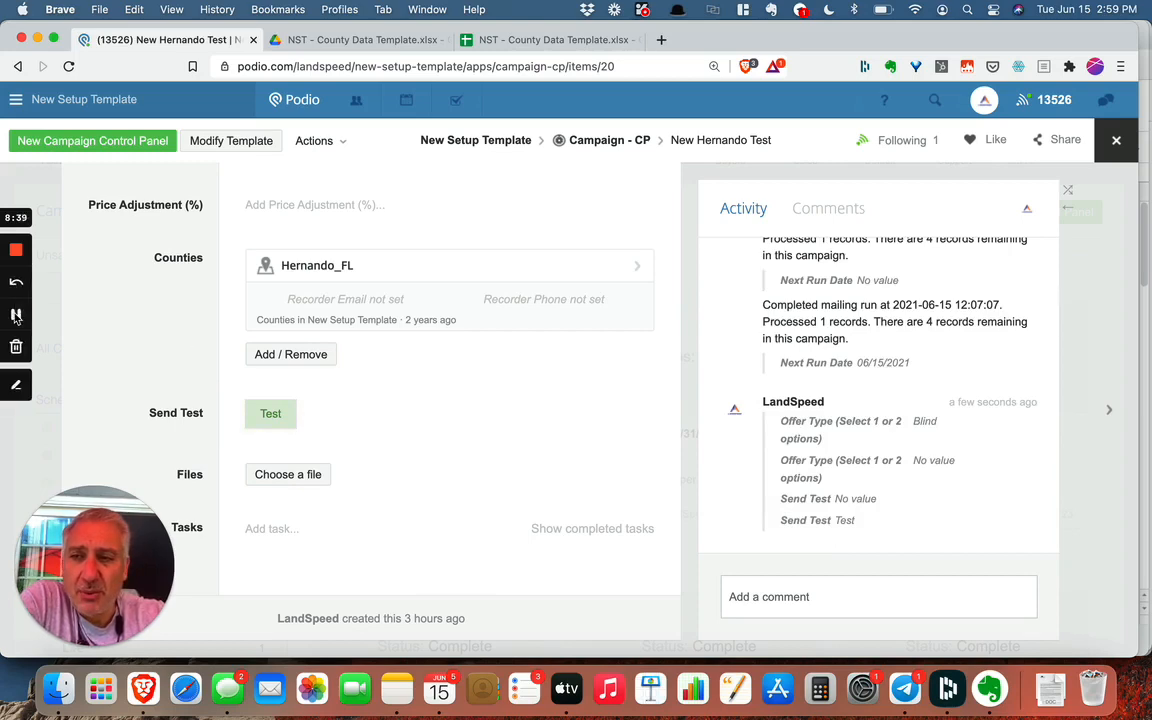
left_click(16, 316)
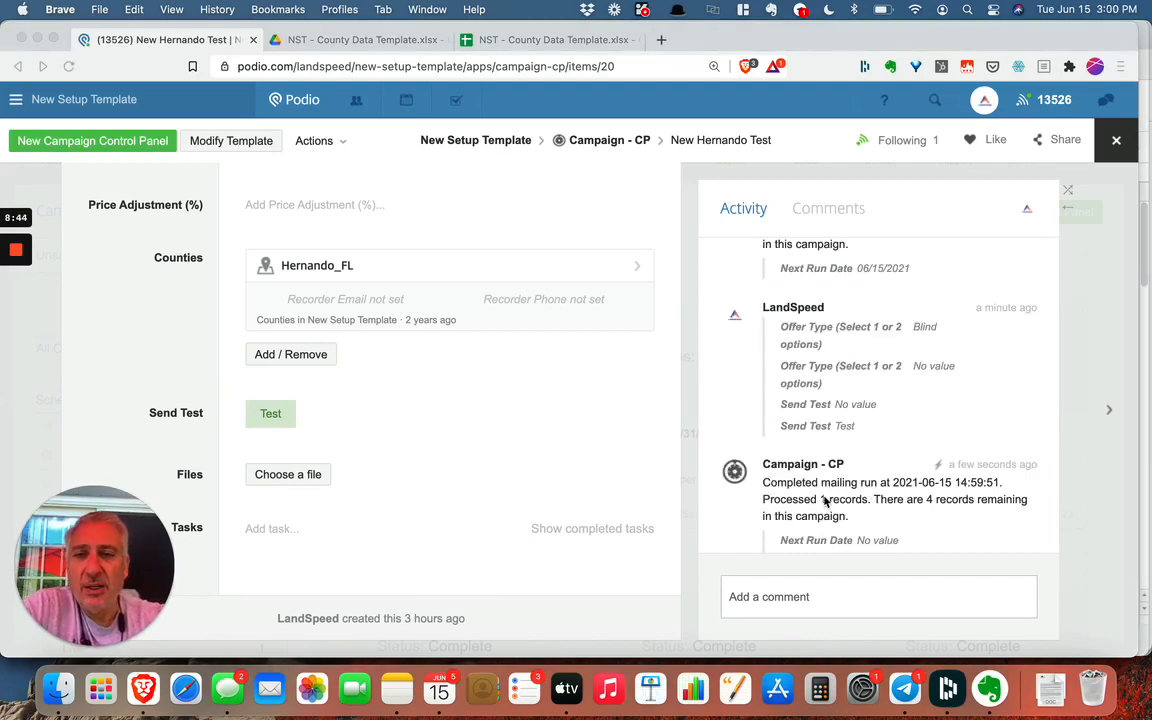
- Leave the campaign for the Campaign - CP overview and open the first record in the Mailings app
left_click(607, 143)
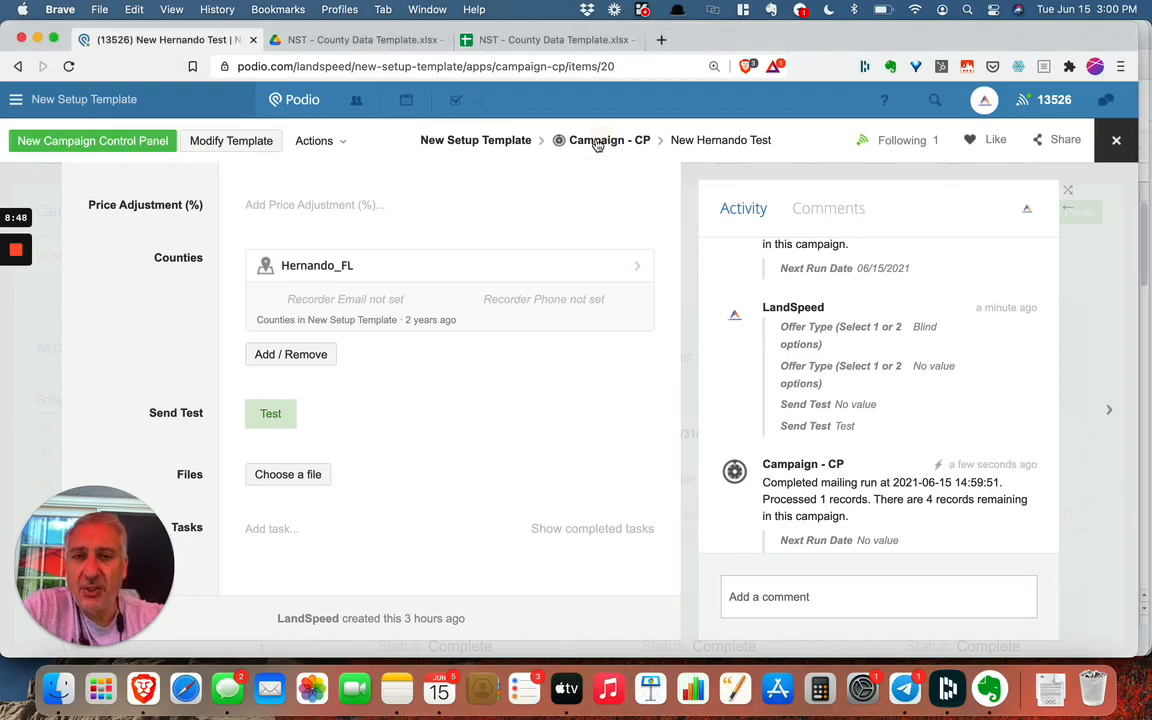
left_click(597, 145)
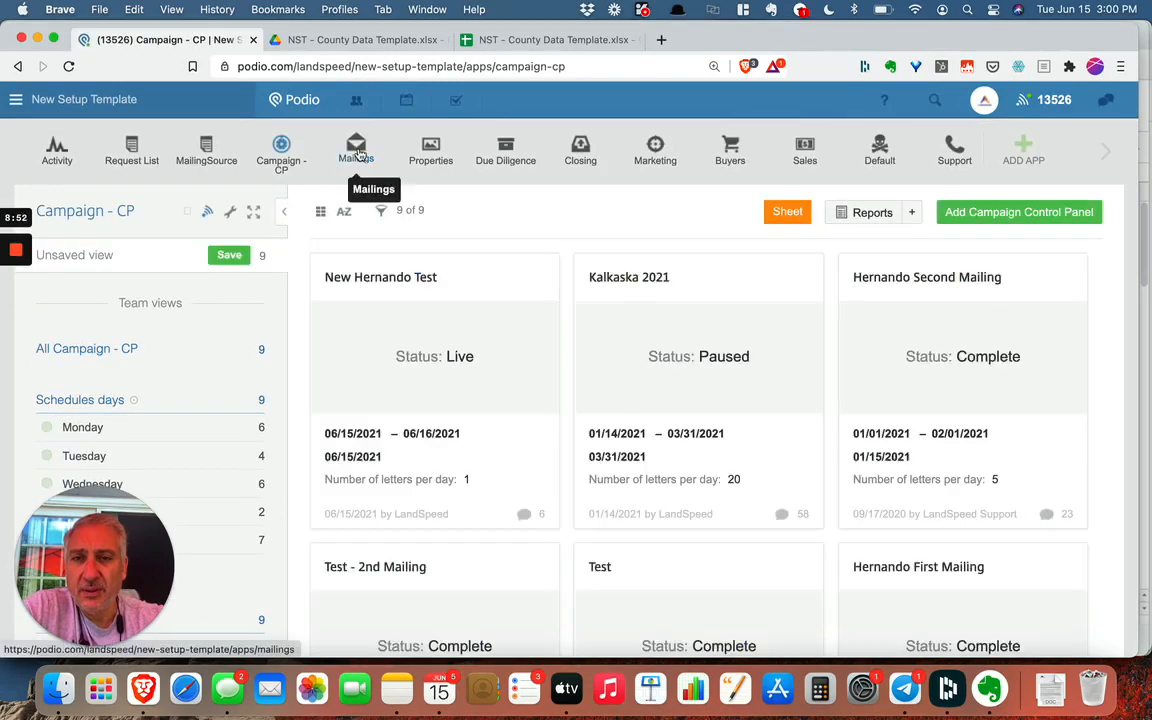
left_click(357, 152)
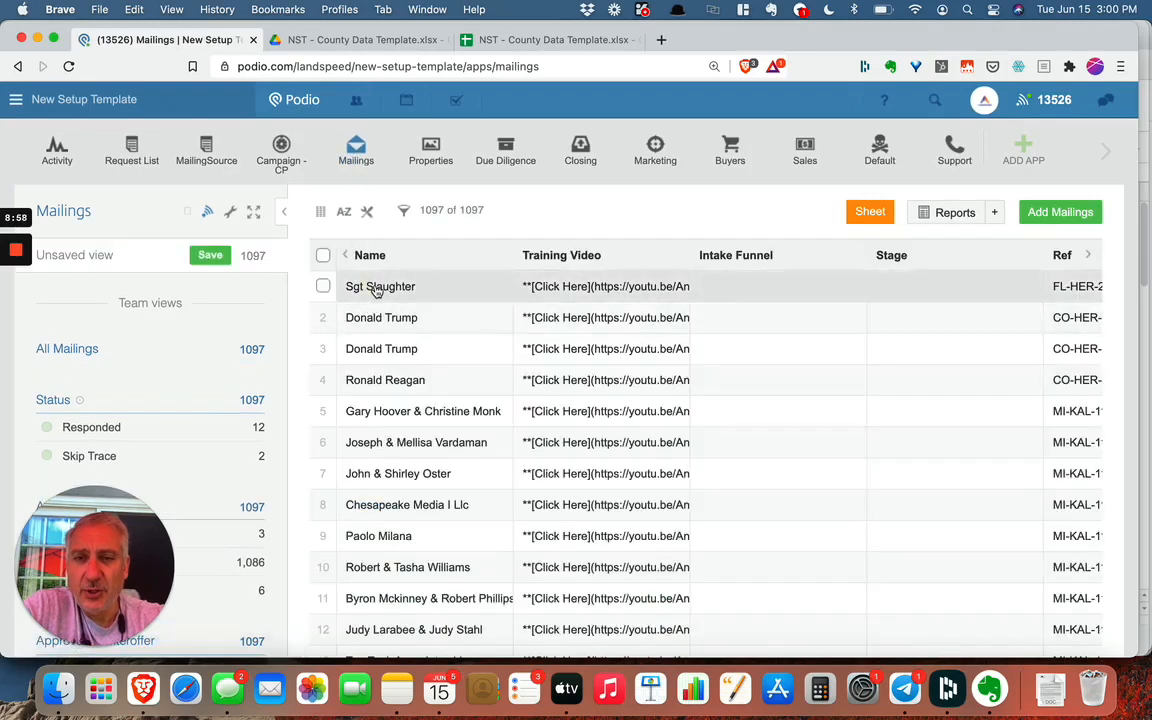
left_click(376, 288)
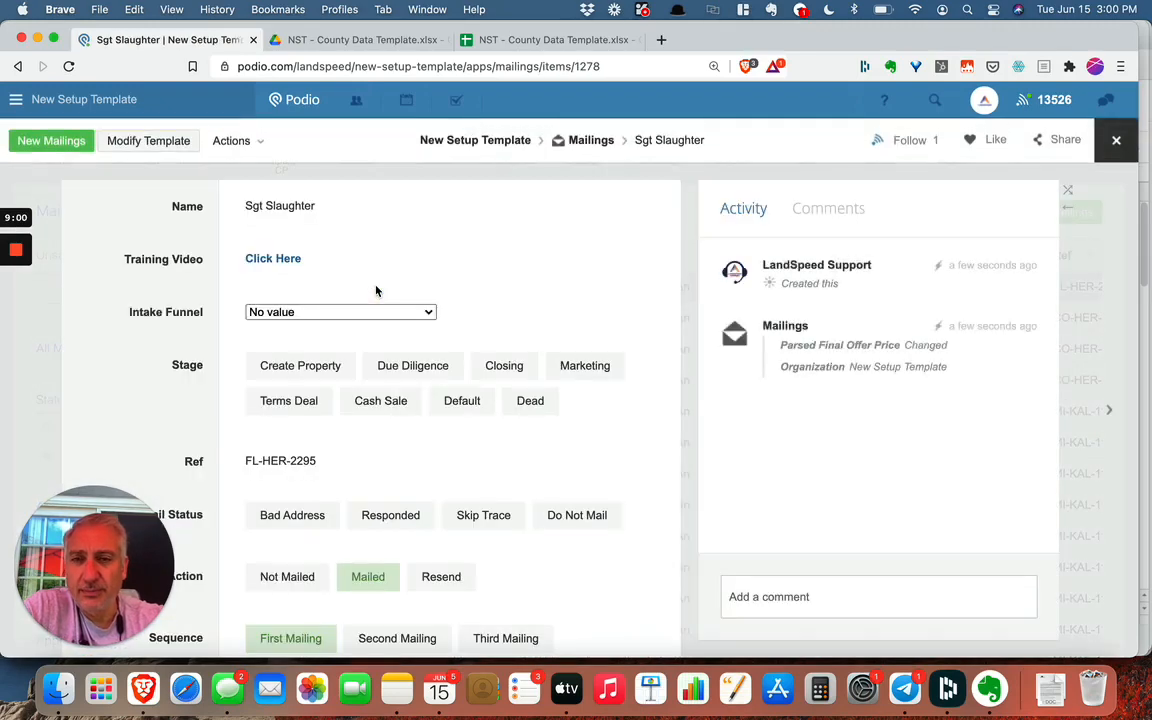
- Examine the mailing record's action and sequence, seller and property information, offer details, revised letter options and letter details
scroll(376, 290, "down", 5)
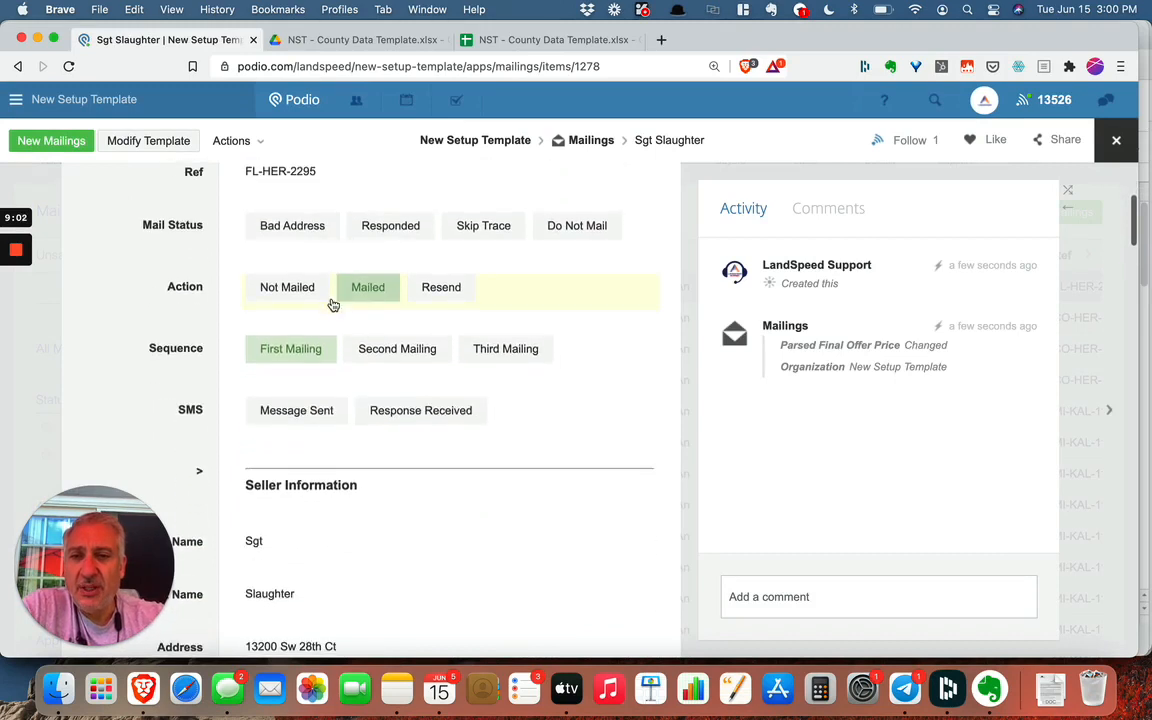
scroll(310, 370, "down", 5)
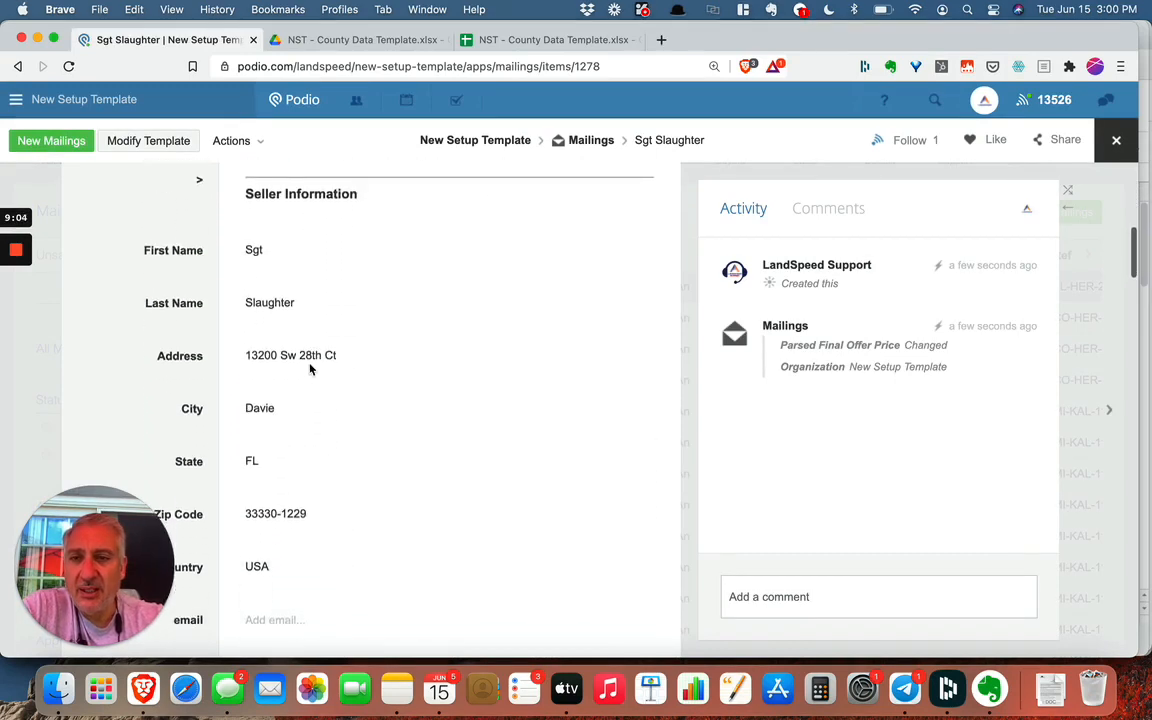
scroll(310, 369, "down", 12)
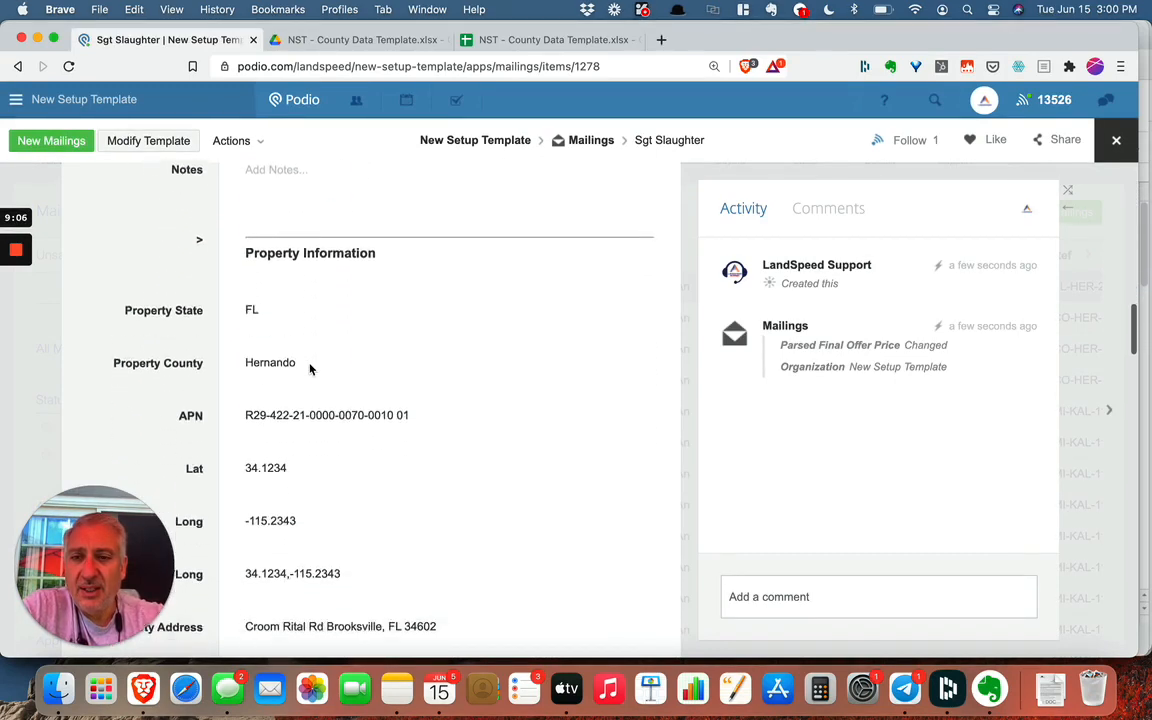
scroll(310, 369, "down", 8)
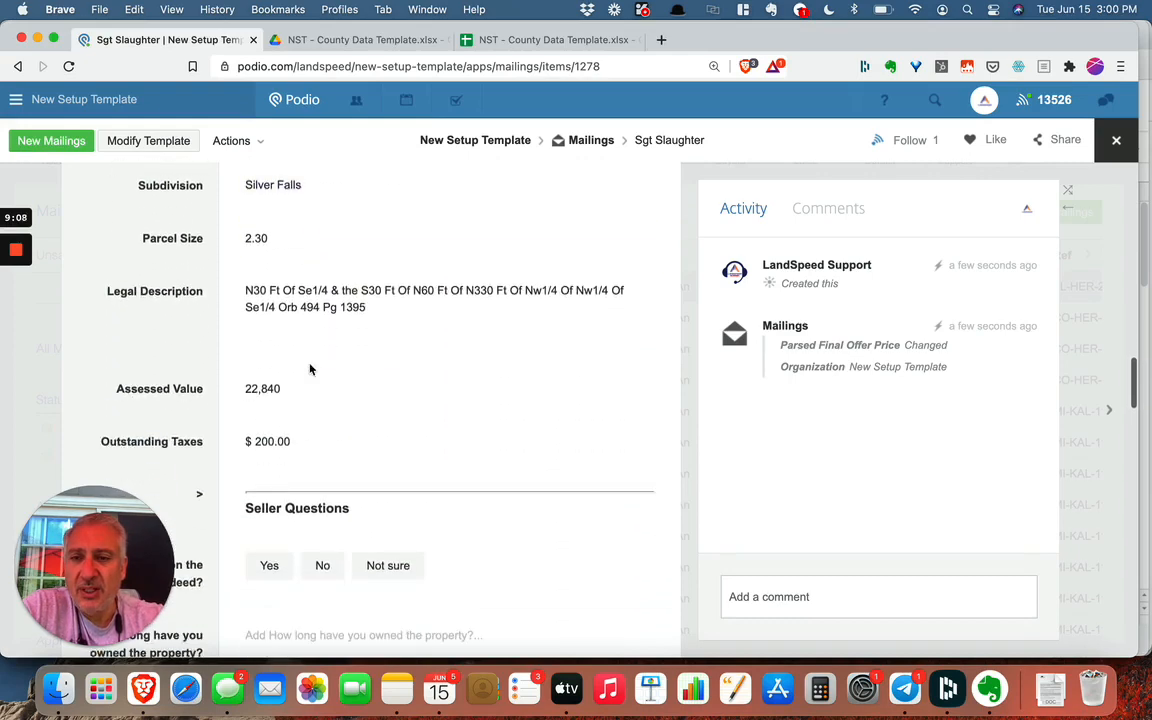
scroll(310, 369, "down", 7)
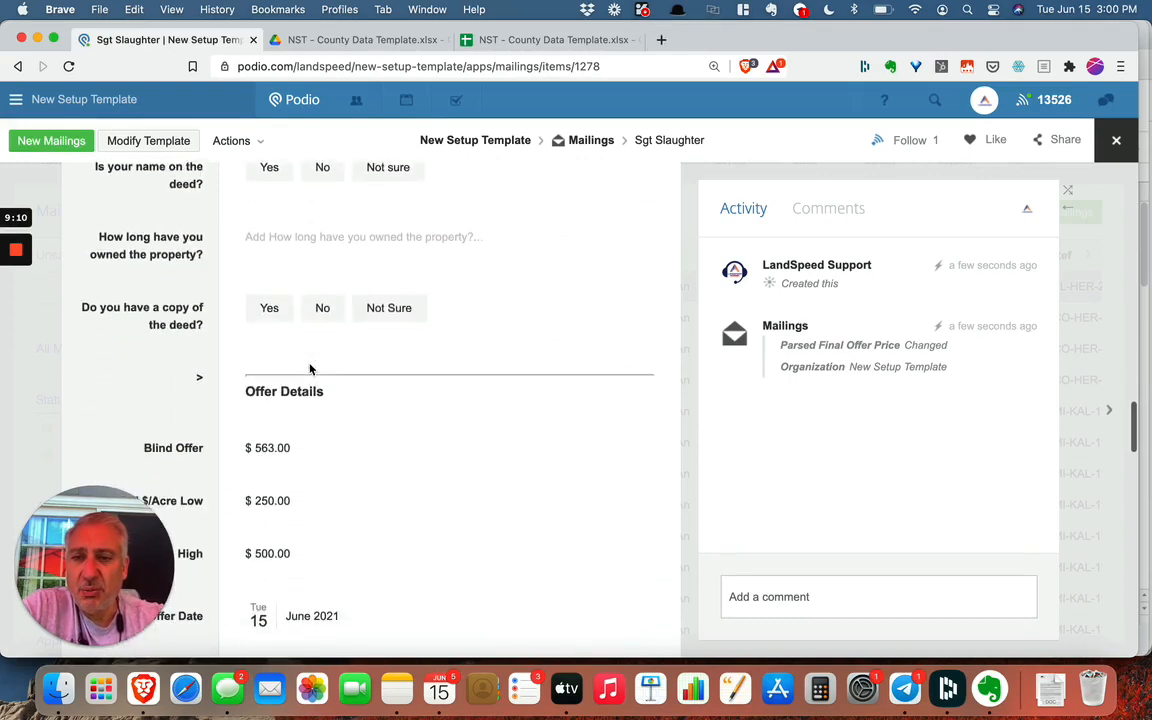
scroll(310, 369, "down", 4)
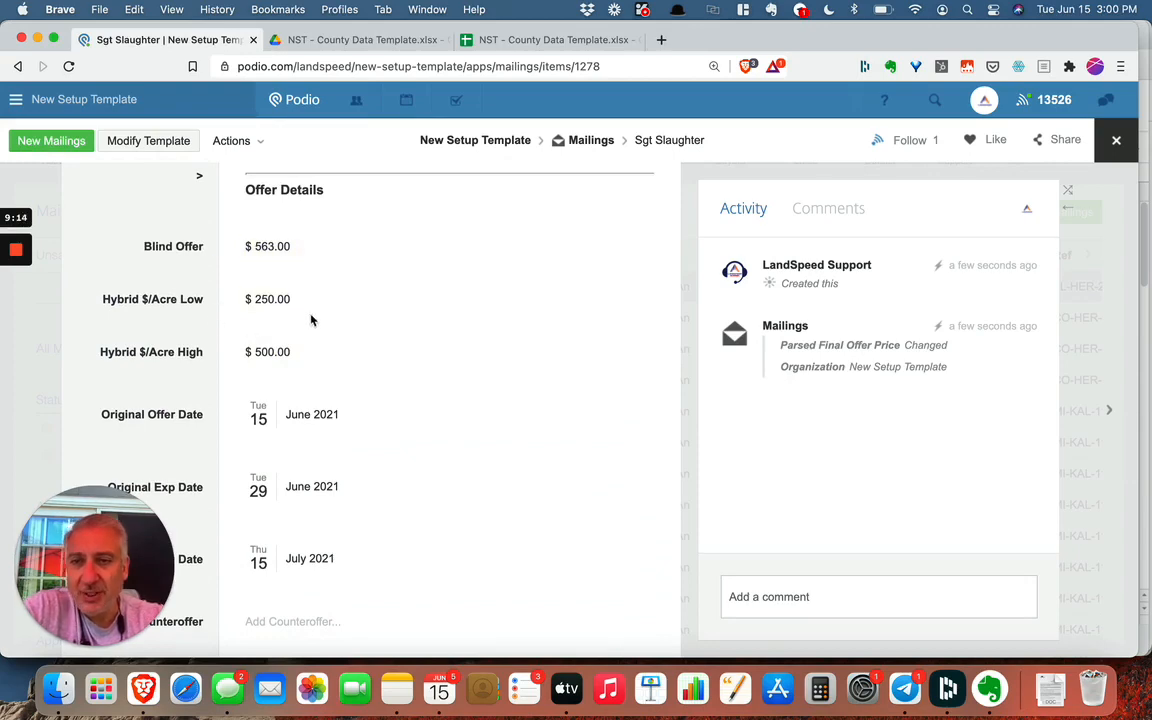
scroll(296, 380, "down", 3)
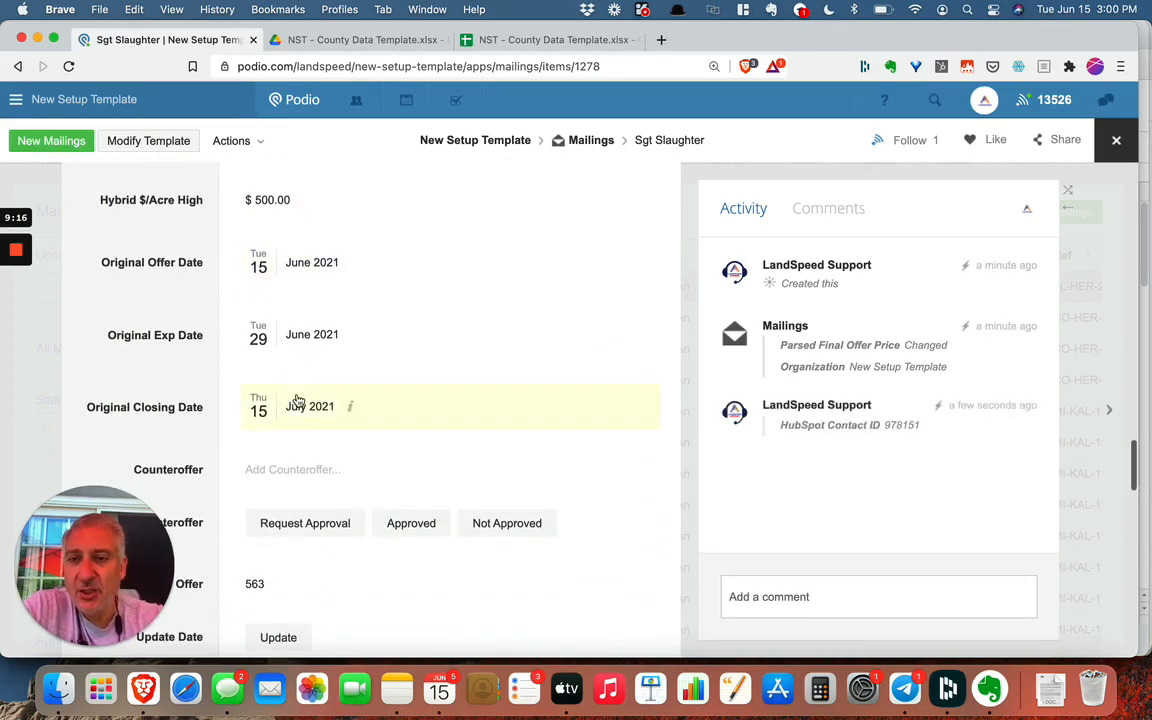
scroll(297, 400, "down", 7)
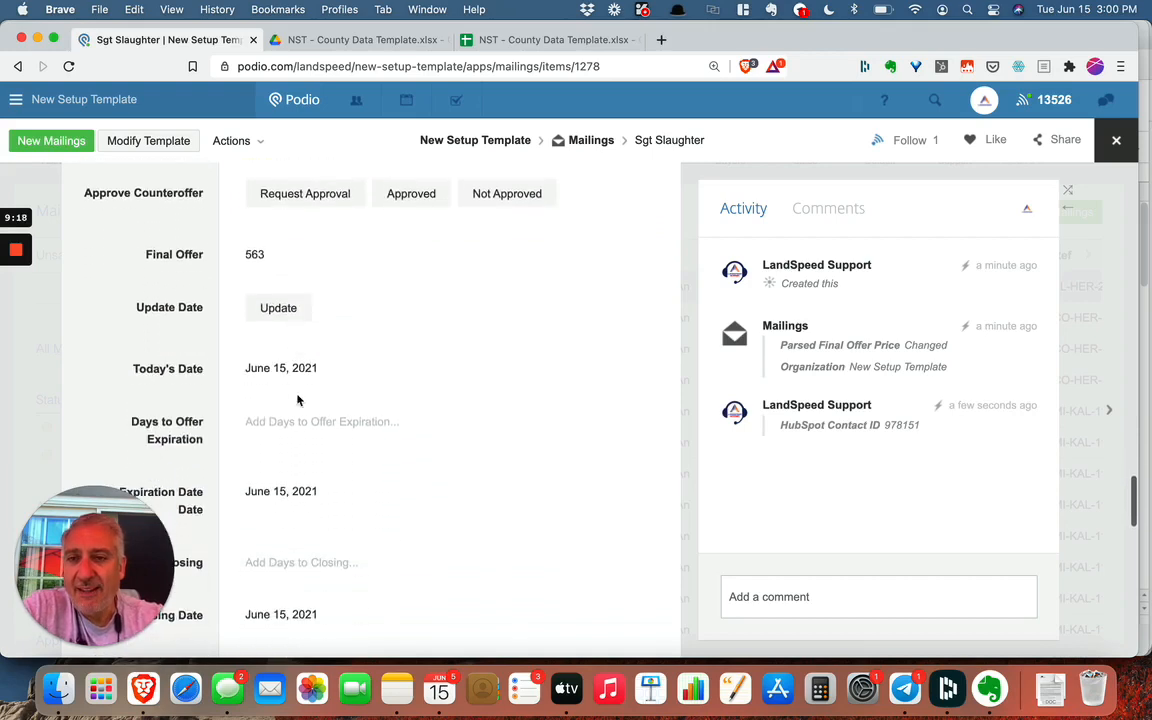
scroll(291, 316, "down", 2)
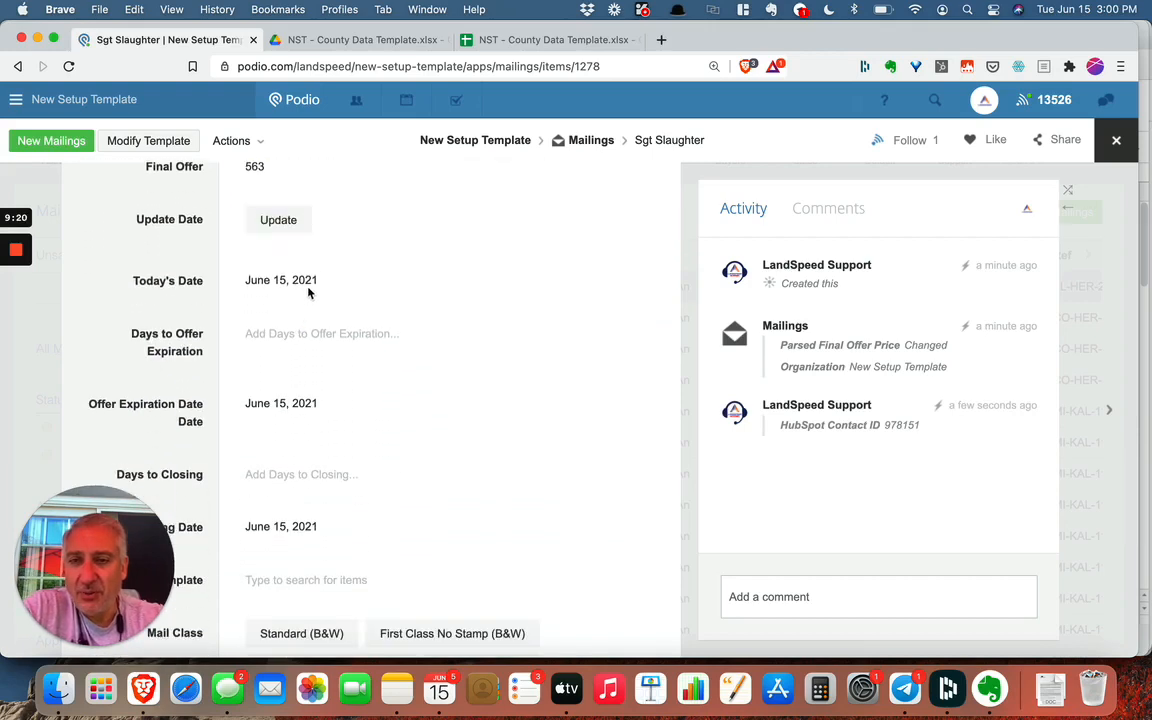
scroll(309, 292, "down", 10)
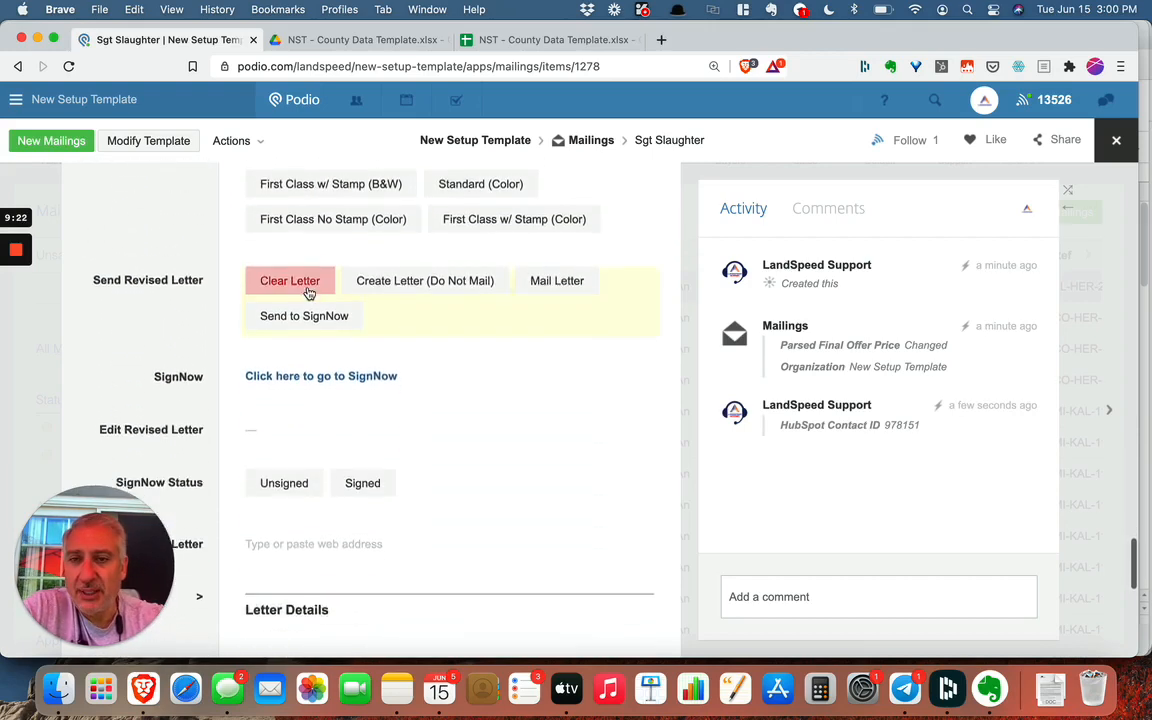
scroll(309, 292, "down", 9)
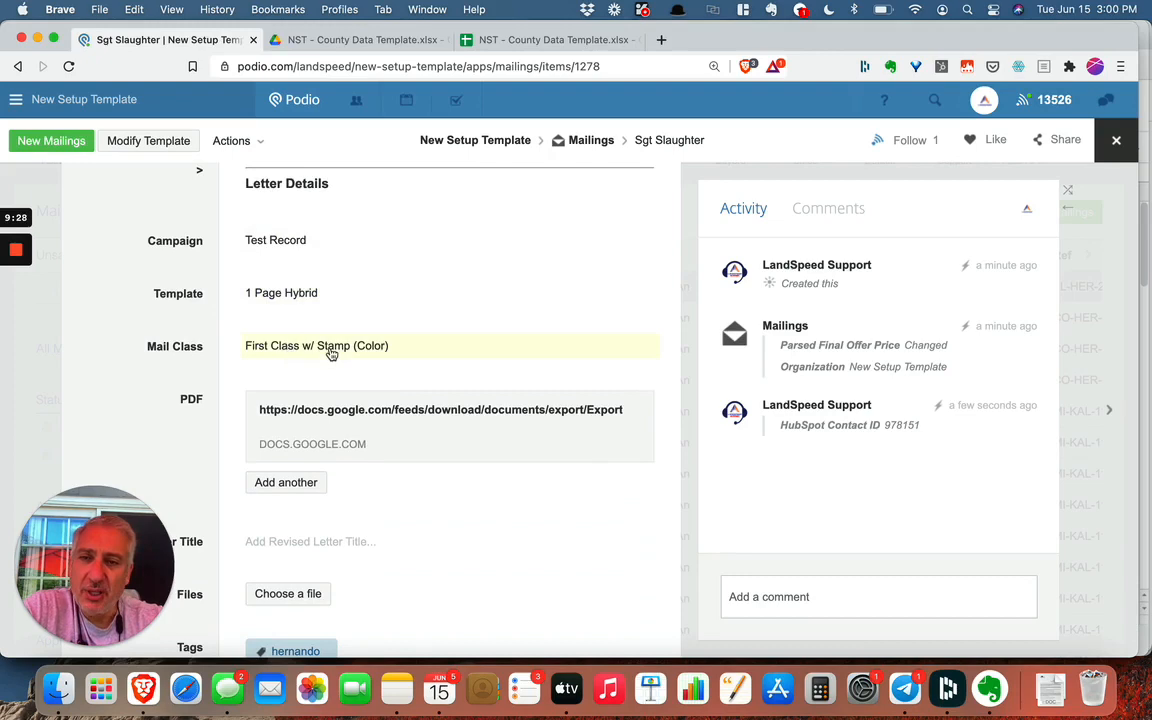
- Open the generated letter PDF from the record's letter details and review its offer amount, terms and signature section
left_click(351, 416)
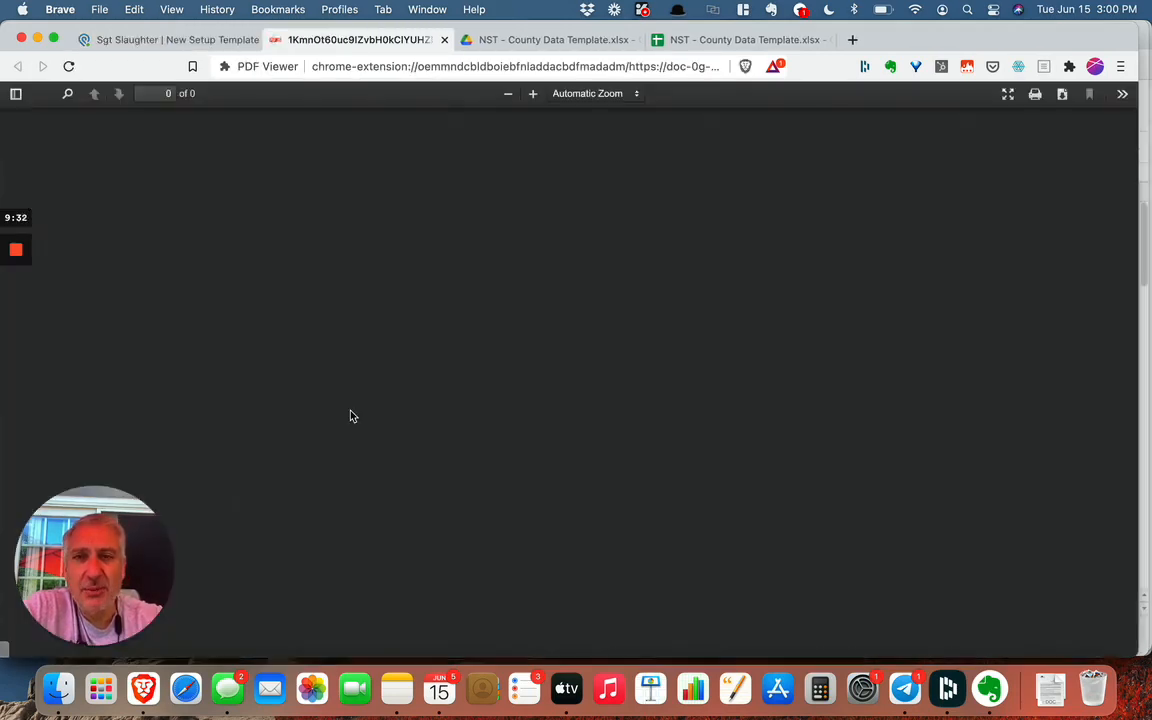
scroll(462, 410, "up", 4)
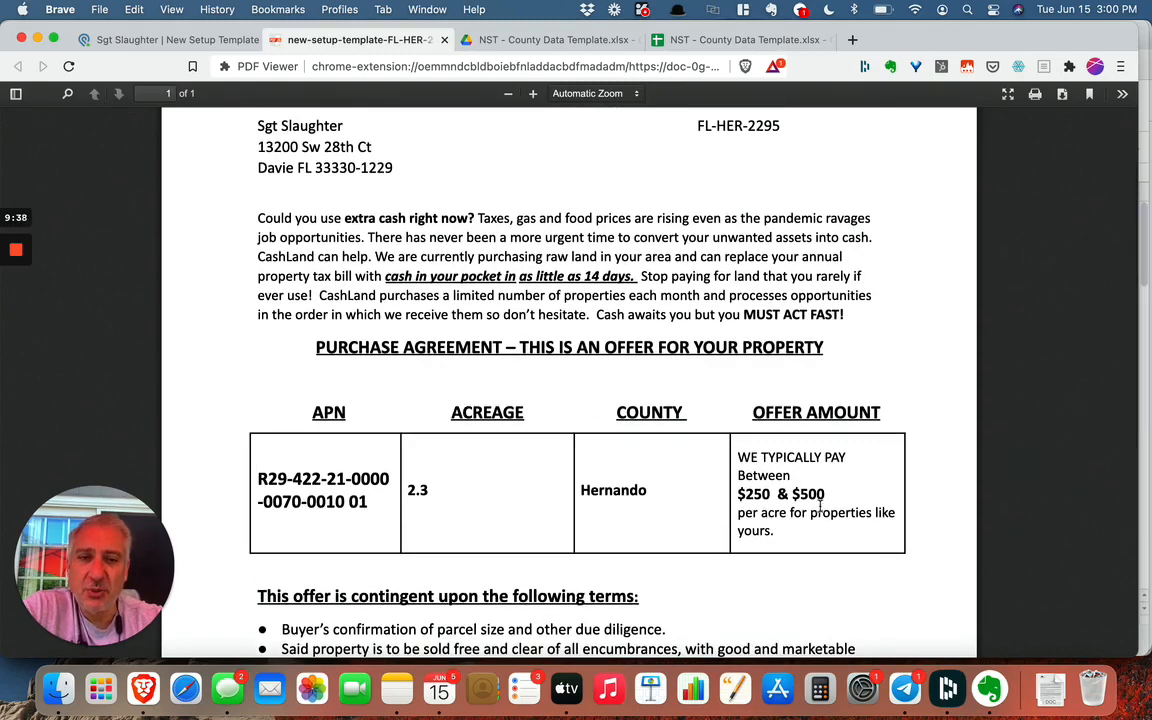
scroll(822, 505, "down", 9)
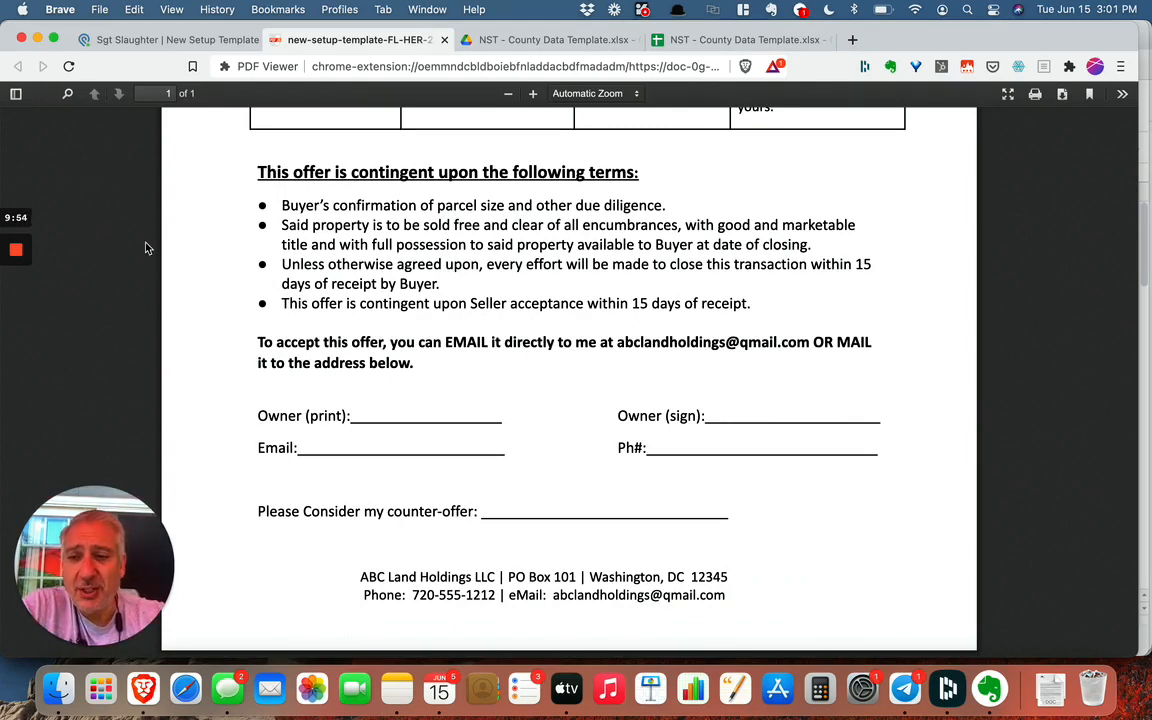
mouse_move(12, 250)
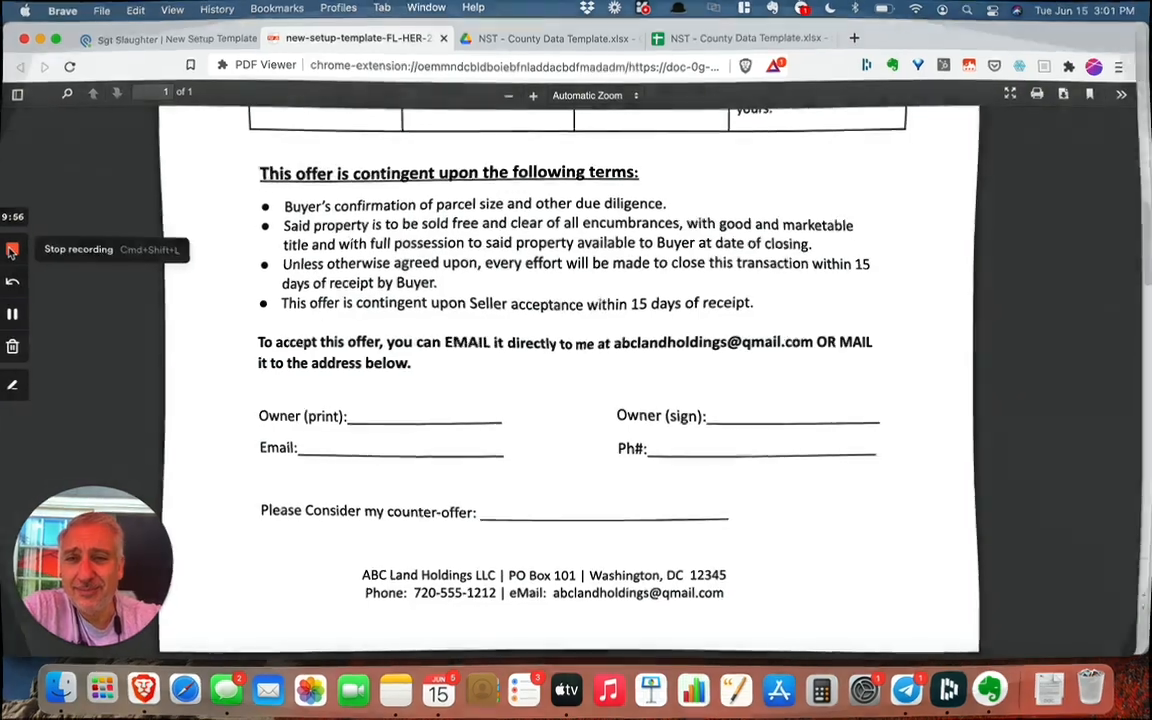